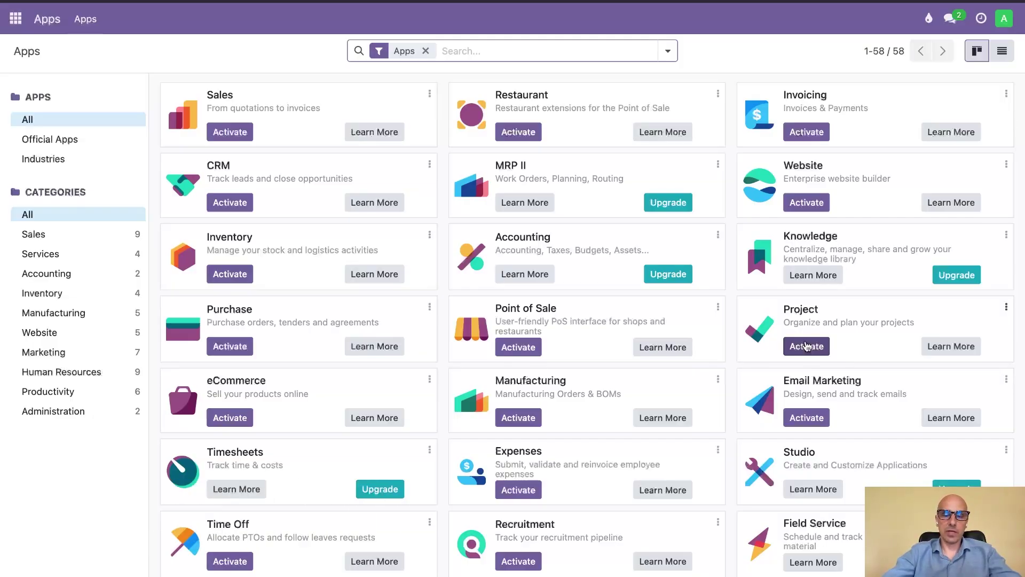
- Search Apps for 'cetmix', drop the Apps filter, and activate Cetmix Tower
text(cetmi)
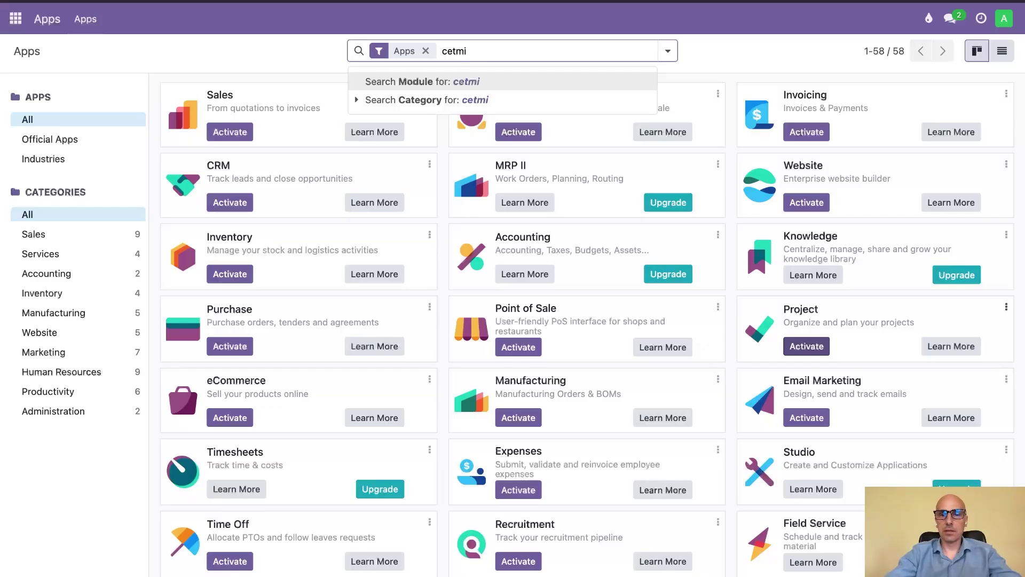
text(x)
key(Return)
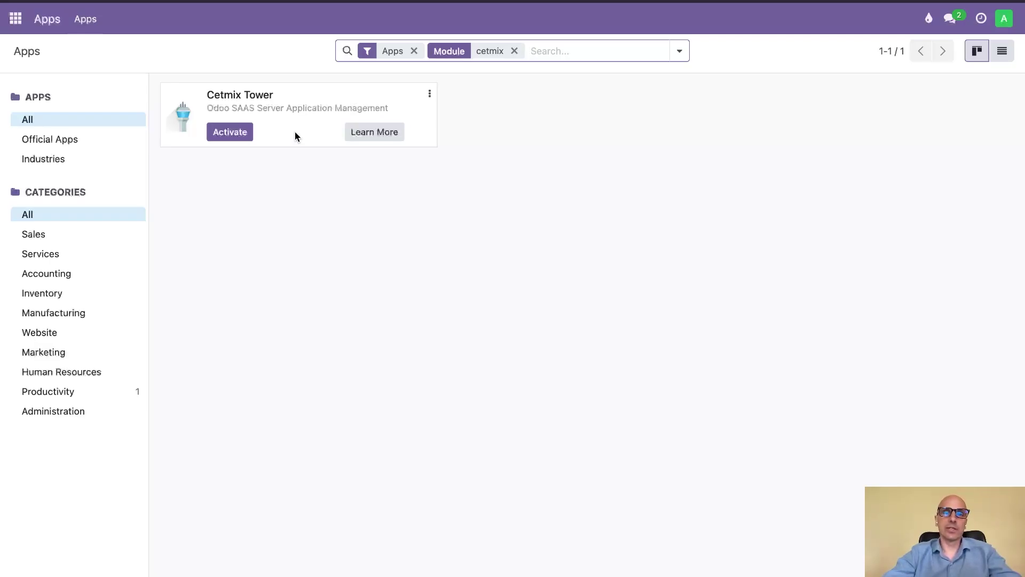
click(416, 51)
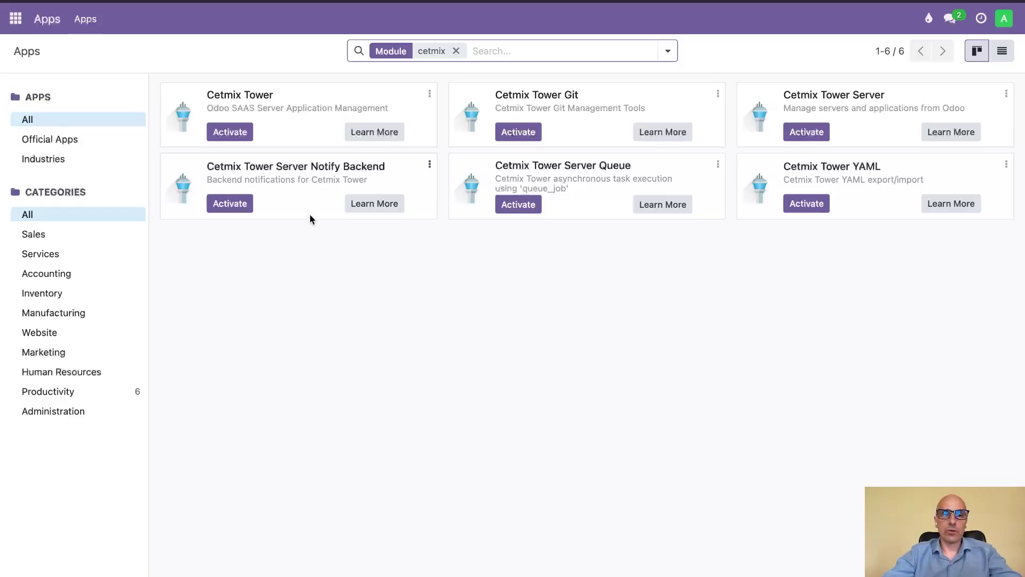
click(233, 134)
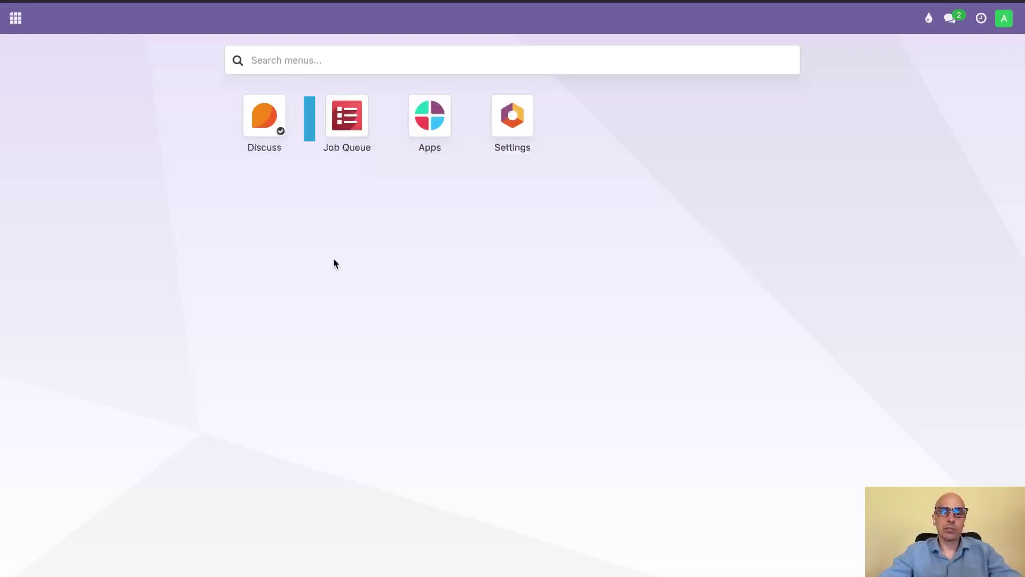
- Set Administrator's Cetmix Tower access to Root with YAML Export/Import Allow, then save
click(353, 137)
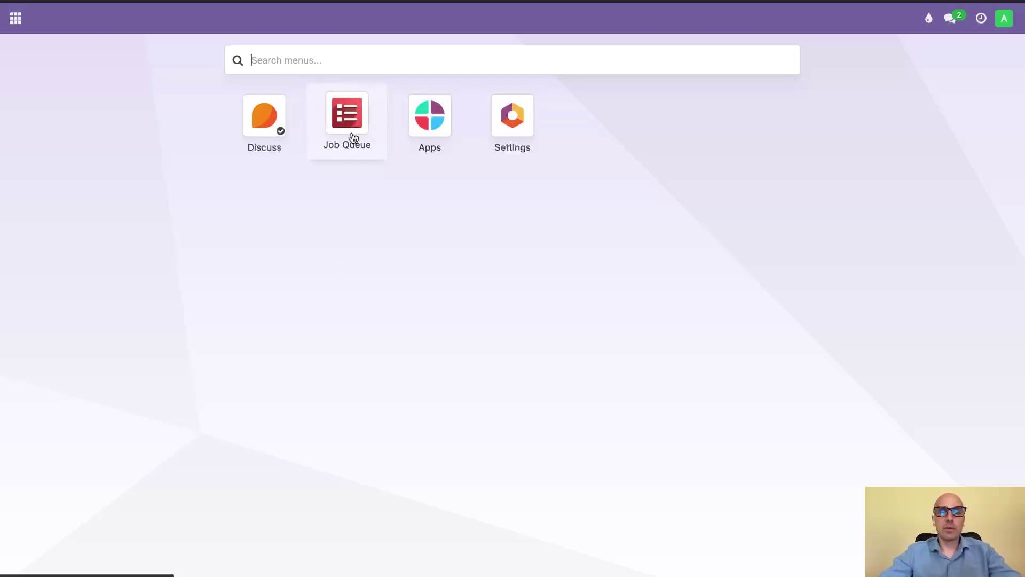
click(525, 138)
click(544, 156)
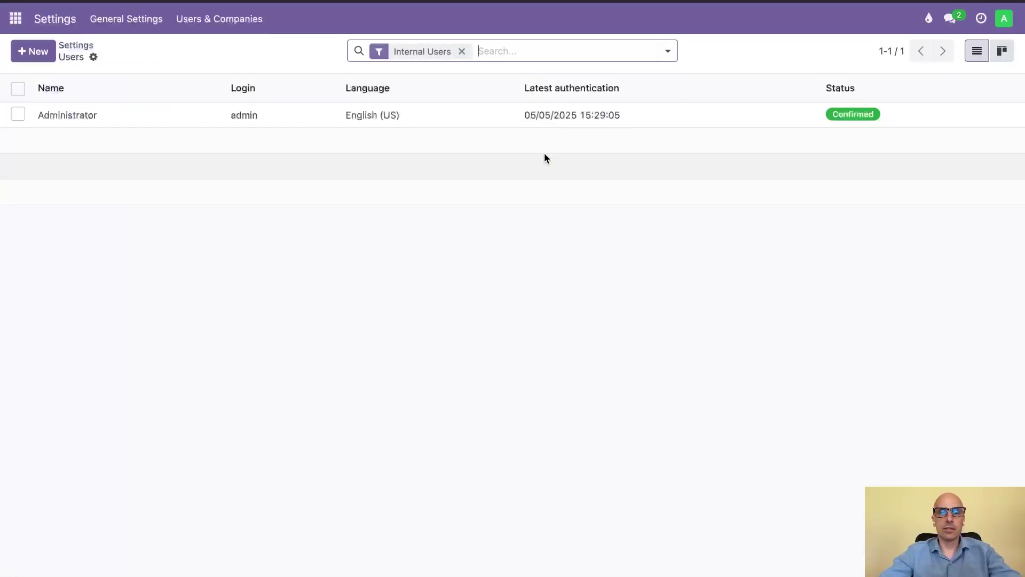
click(295, 114)
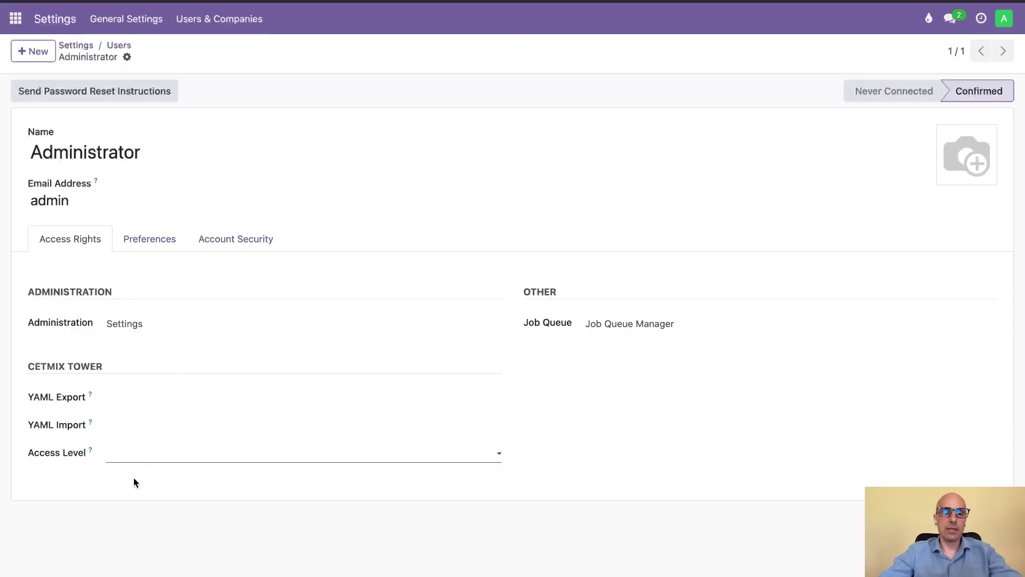
click(129, 500)
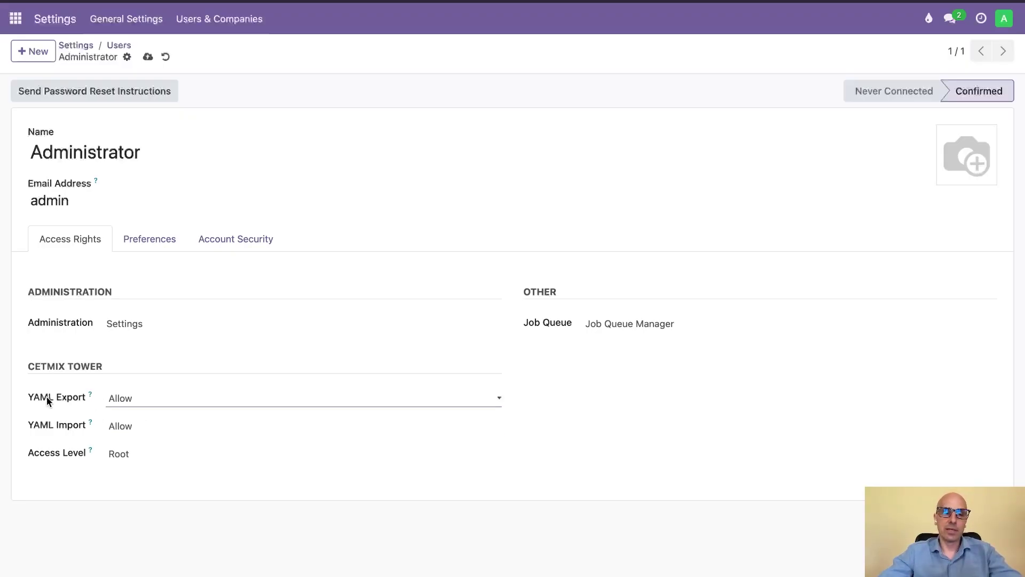
click(148, 58)
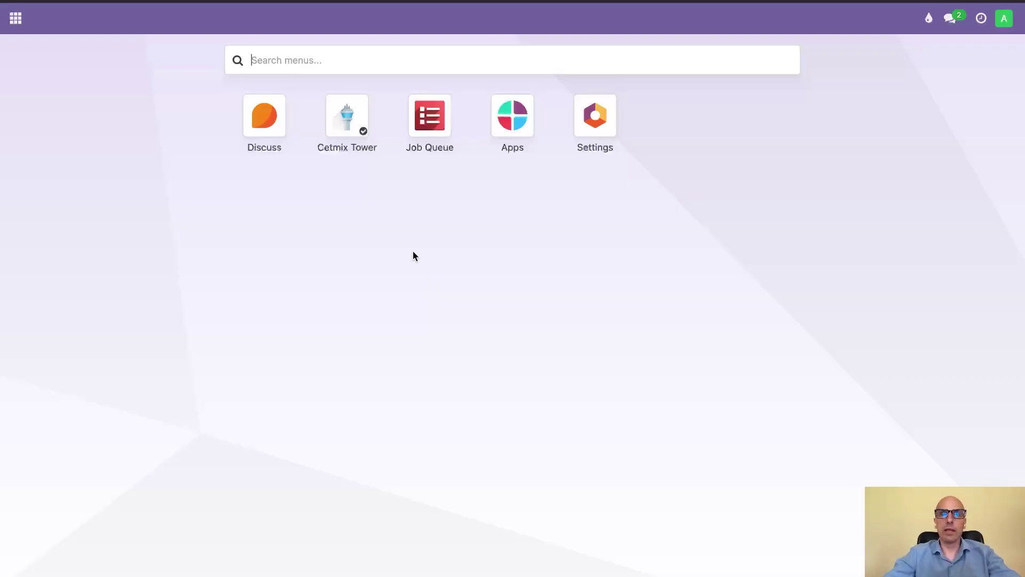
- Open Cetmix Tower and begin a new record from the empty Servers list
click(353, 126)
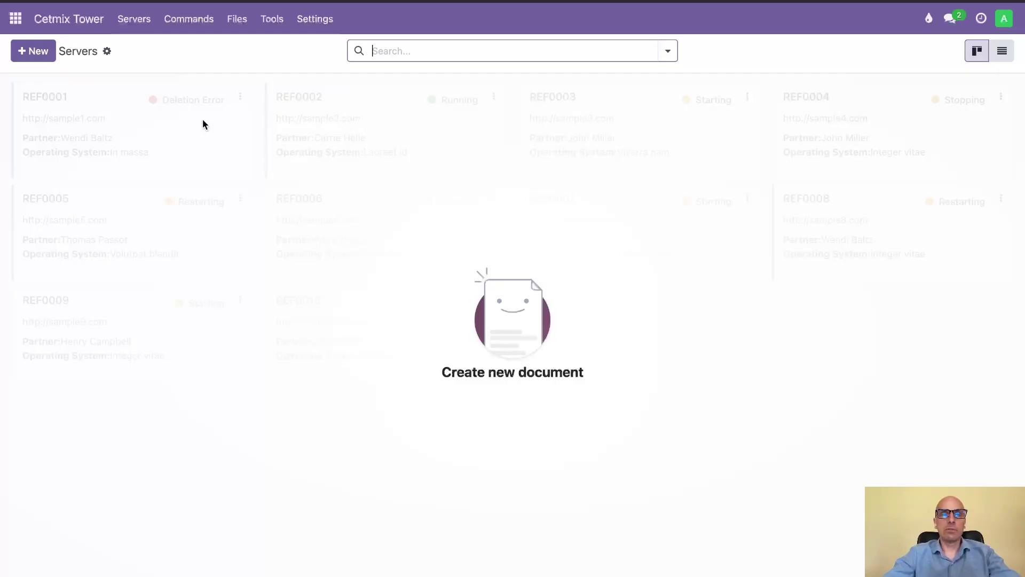
click(39, 50)
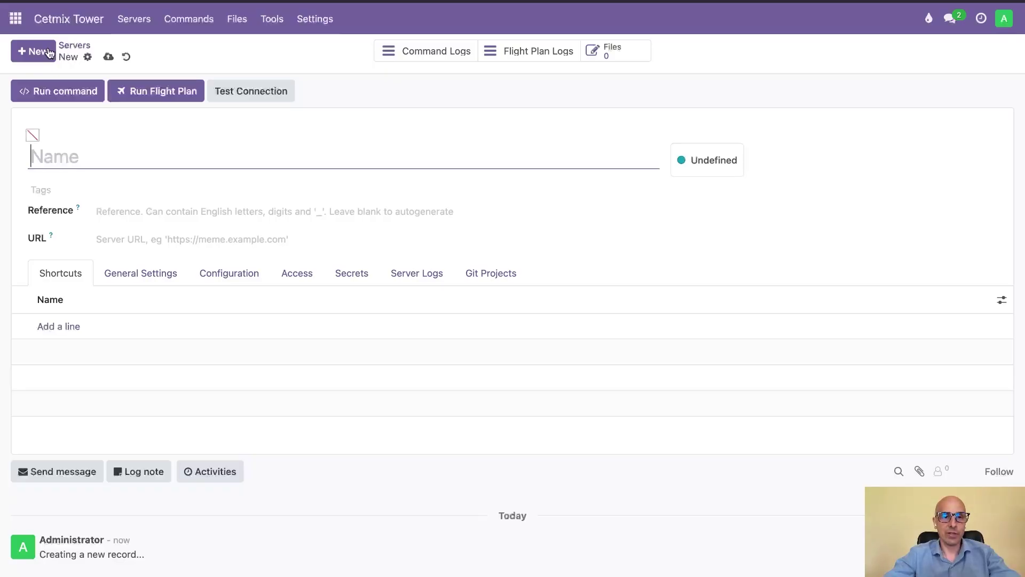
click(272, 31)
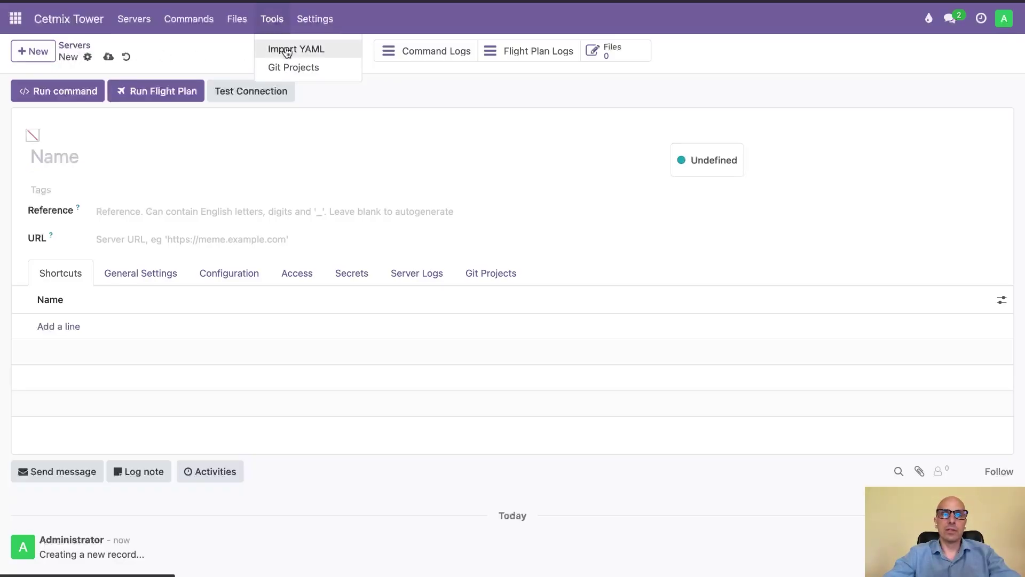
- Import odoo_demo_plans.yaml through Import YAML, processing and then importing its records
click(285, 49)
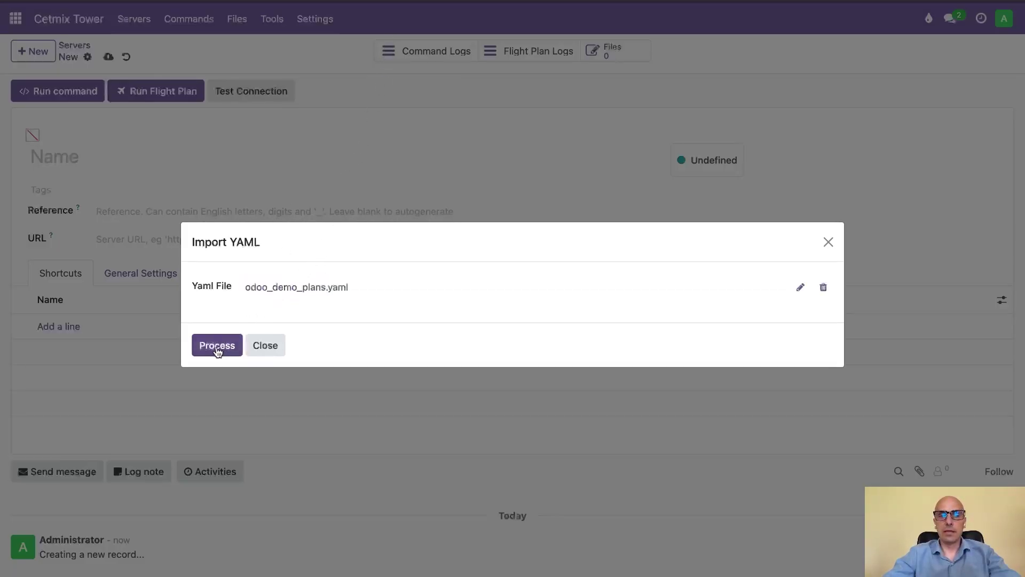
click(216, 347)
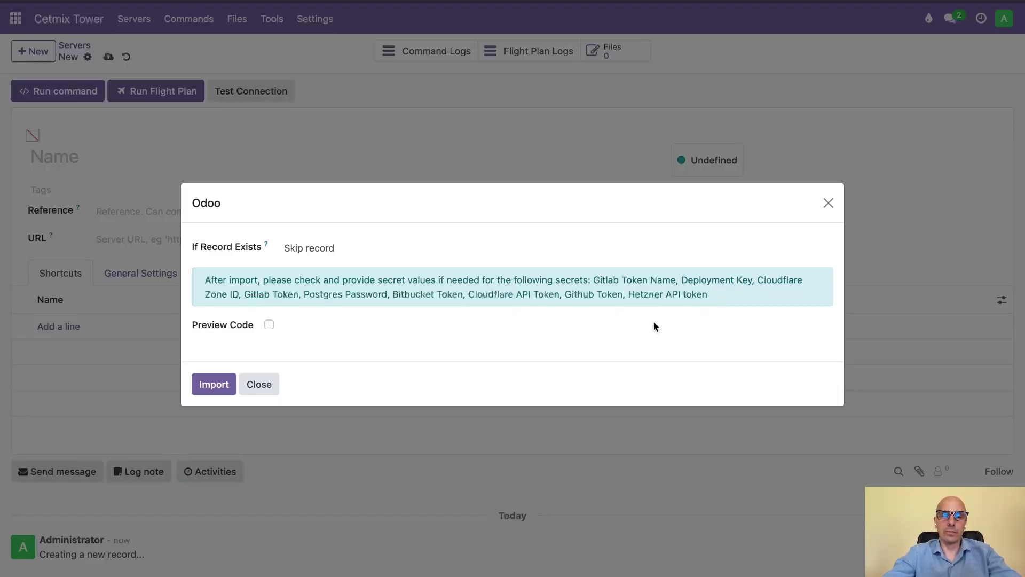
click(206, 386)
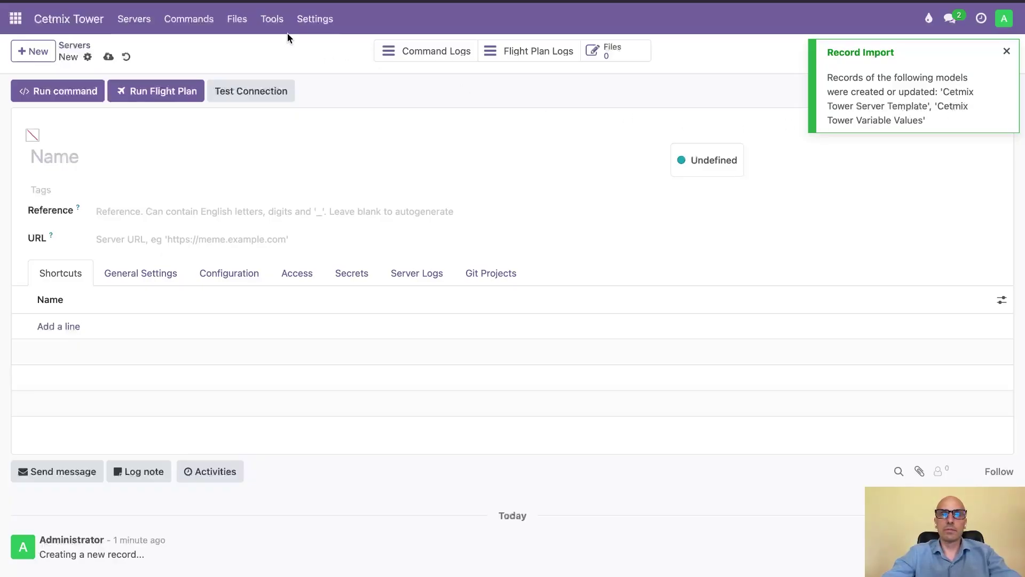
- Inspect the 'Odoo on Hetzner with Cloudflare' template's configuration, server logs and shortcuts
click(135, 21)
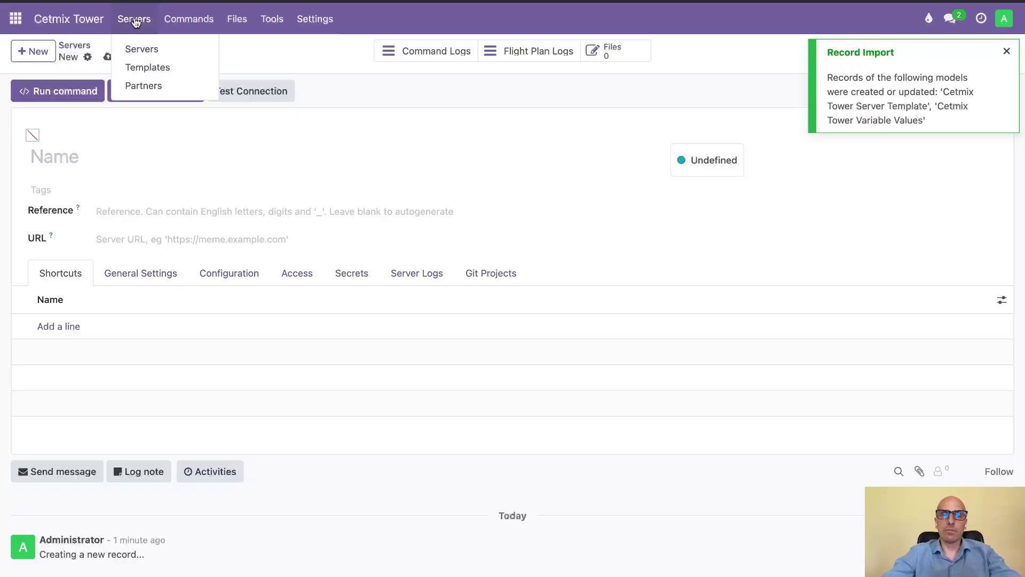
click(144, 75)
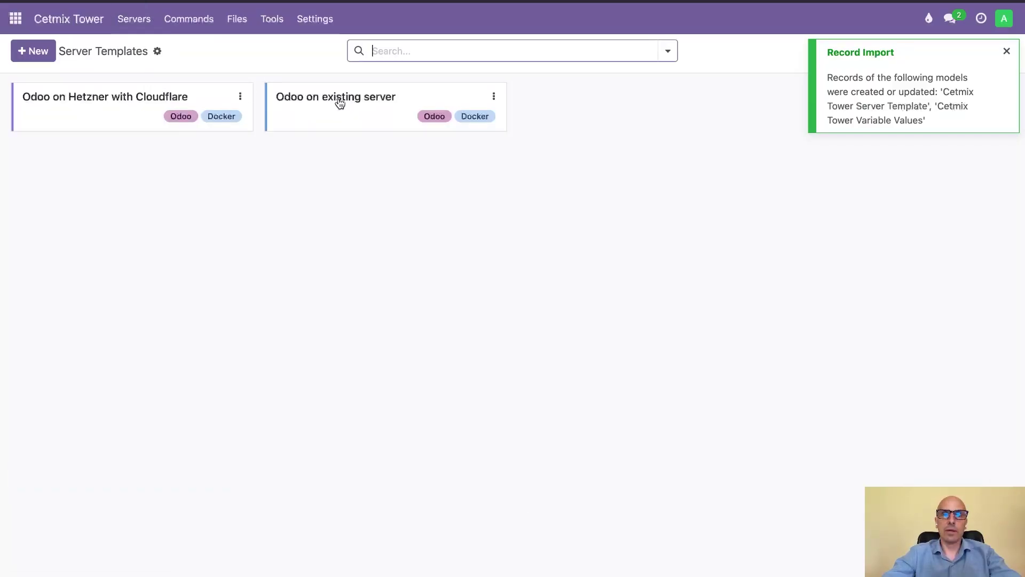
click(190, 91)
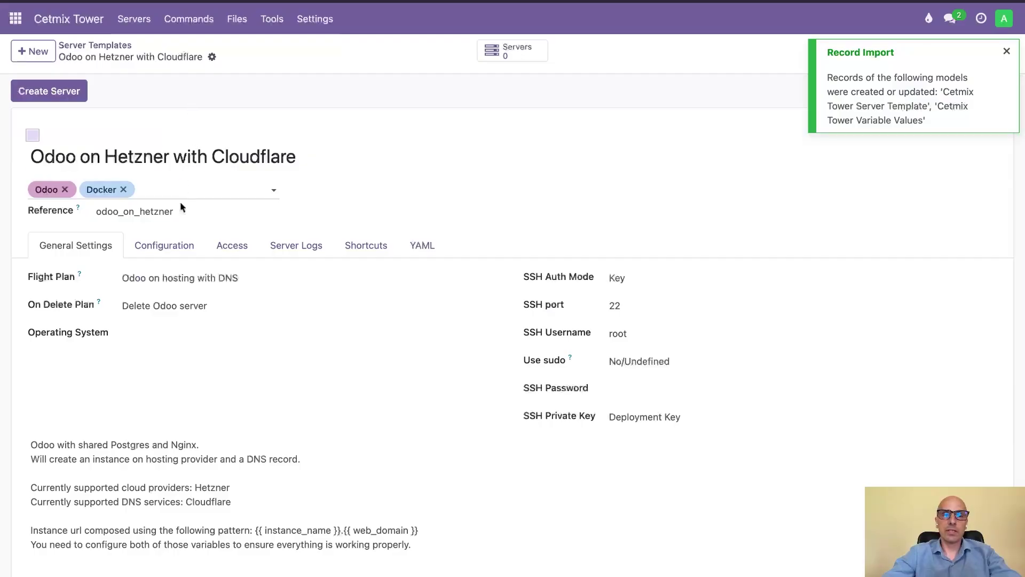
click(164, 245)
scroll(277, 343, down, 1)
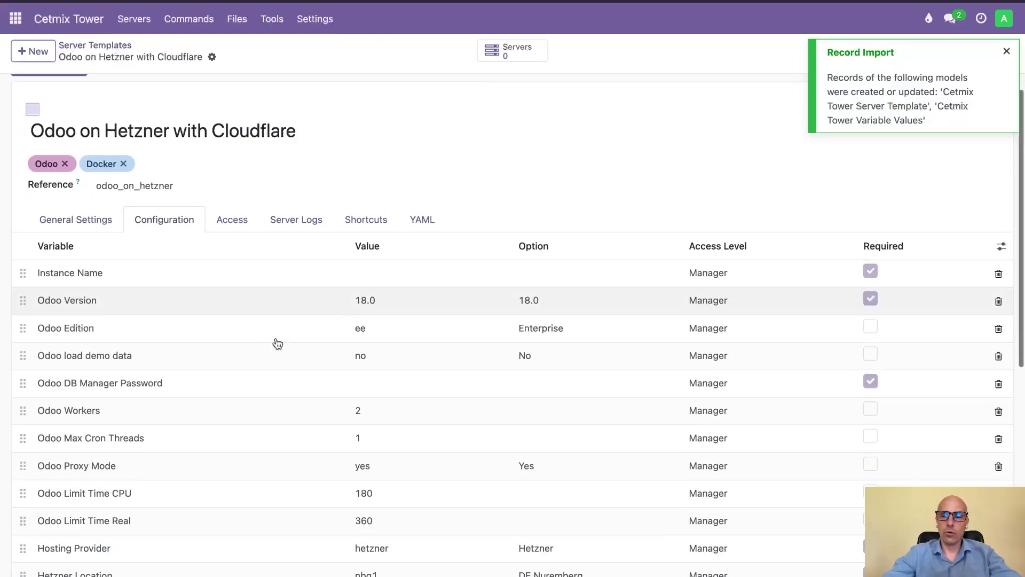
scroll(276, 344, down, 5)
scroll(250, 321, up, 8)
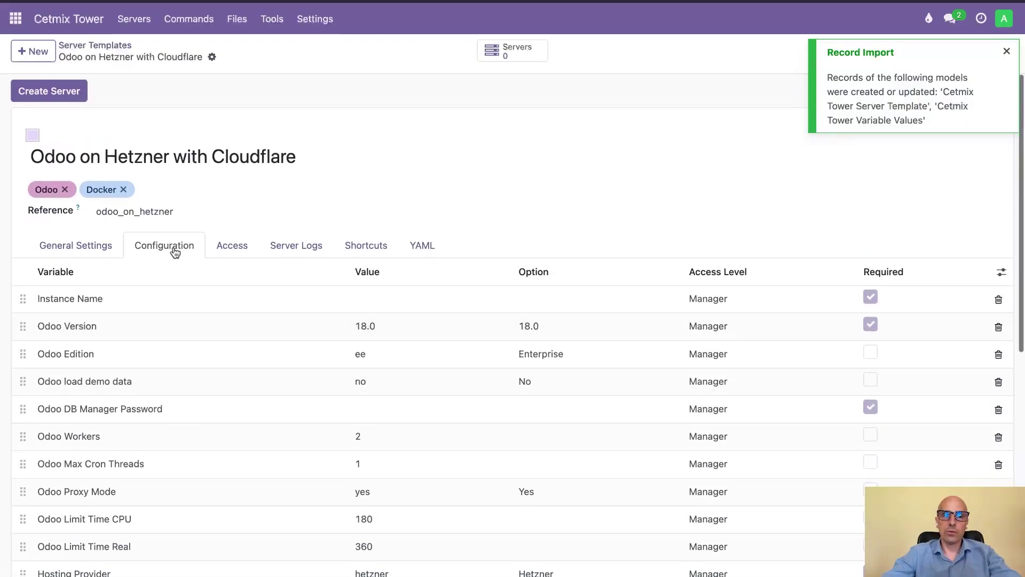
click(309, 254)
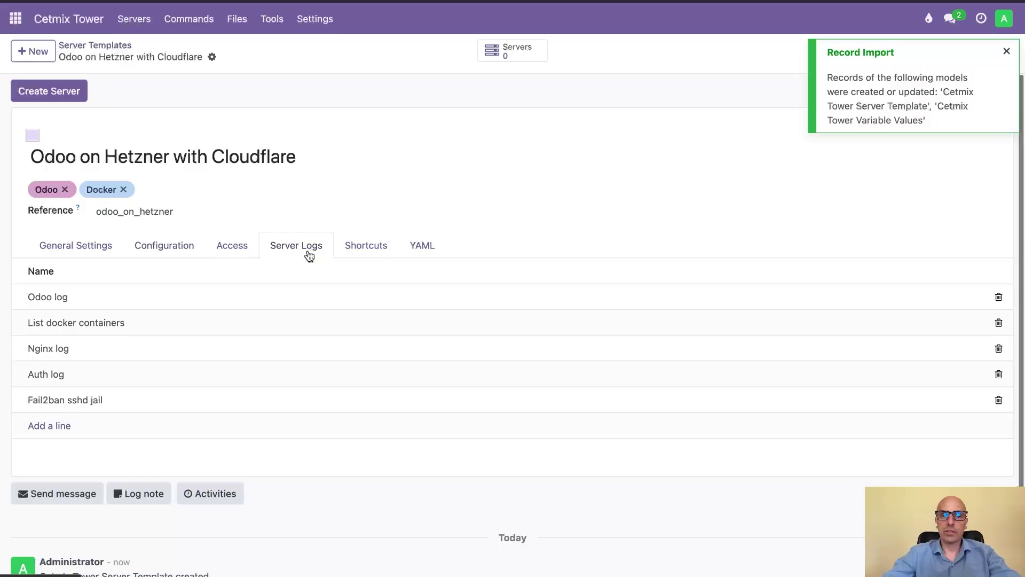
click(387, 253)
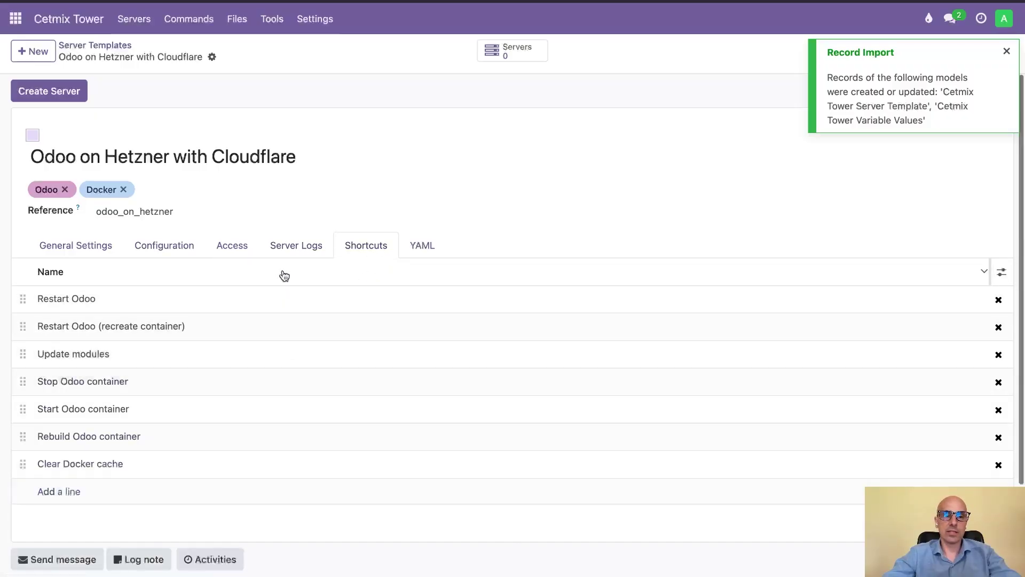
click(86, 244)
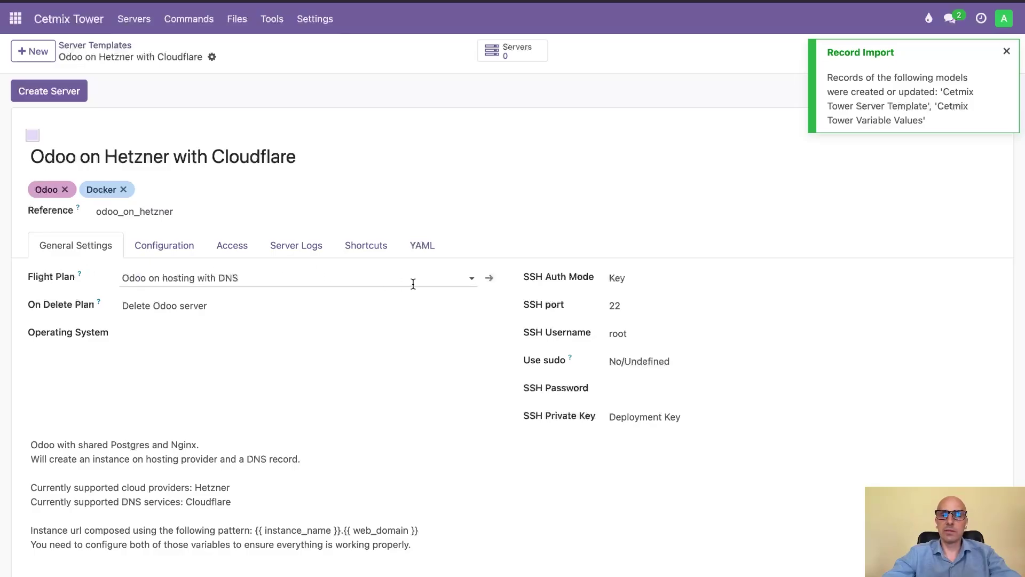
- Browse the Commands list, then switch to the Flight Plans list
click(215, 19)
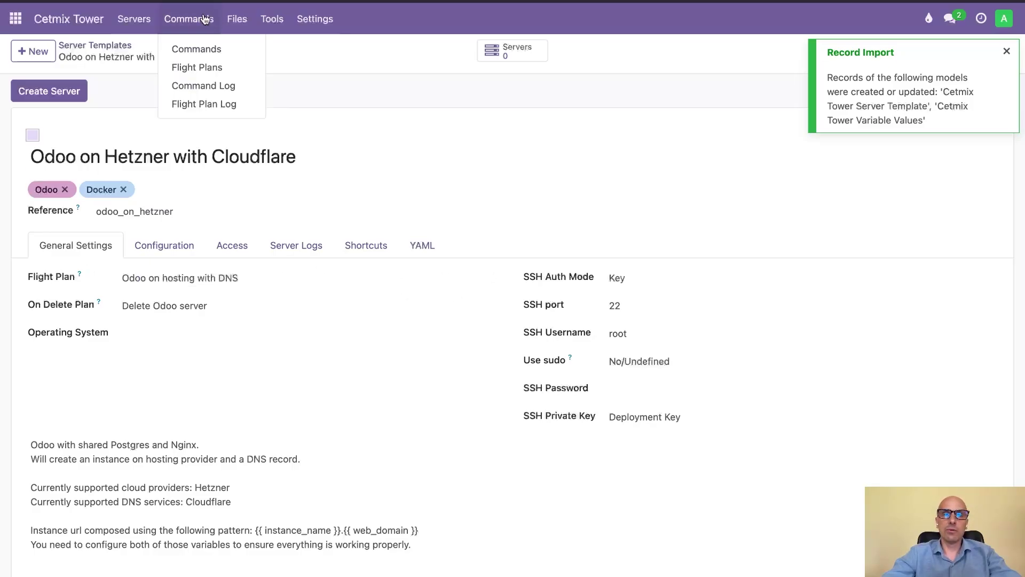
click(197, 47)
scroll(258, 293, down, 20)
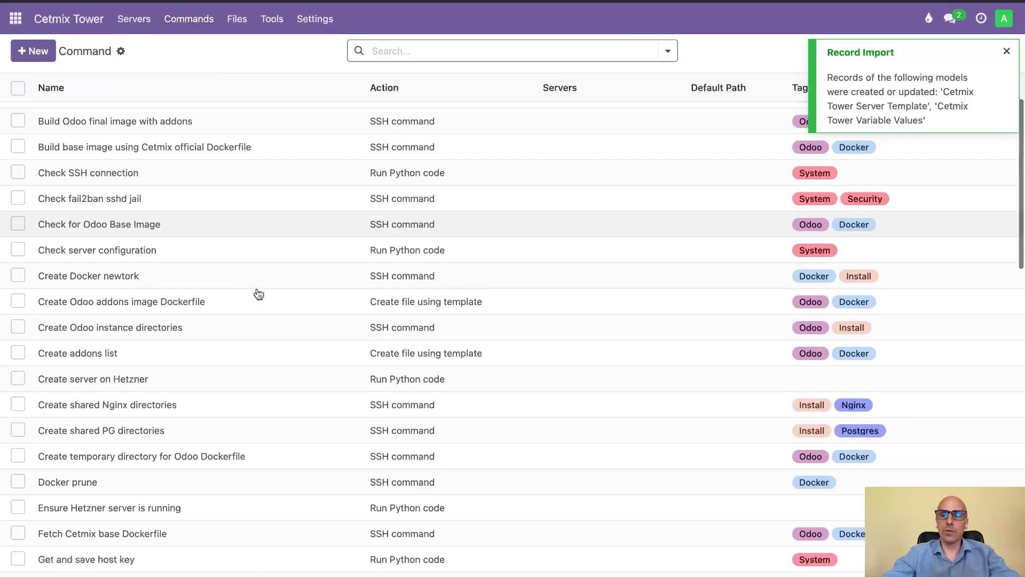
scroll(259, 292, up, 7)
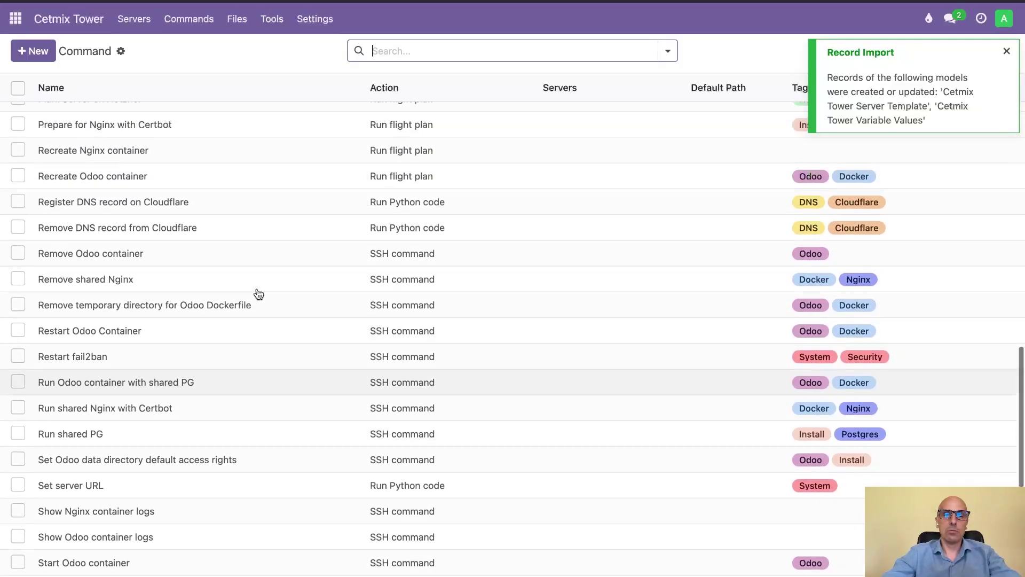
click(209, 32)
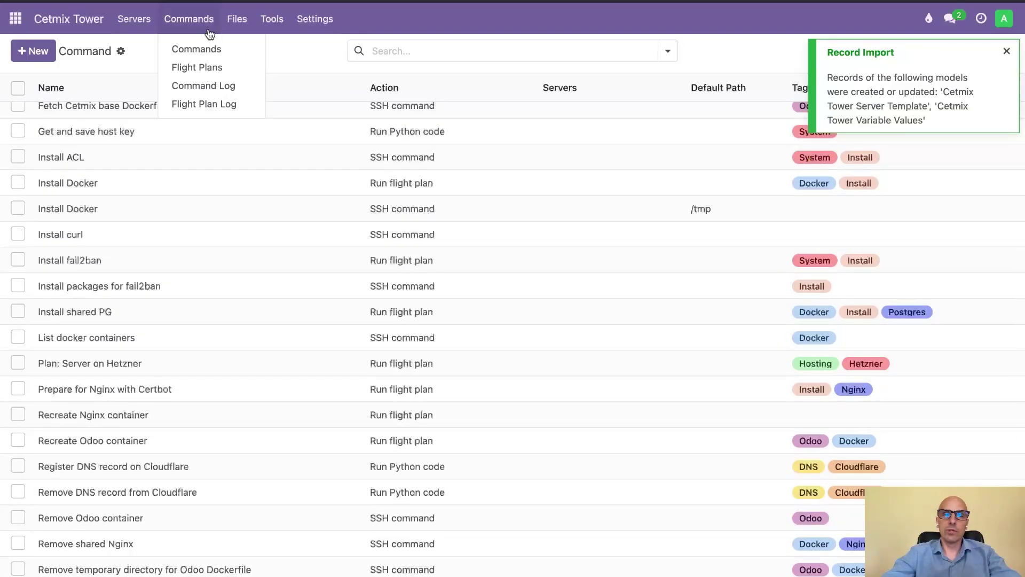
click(205, 66)
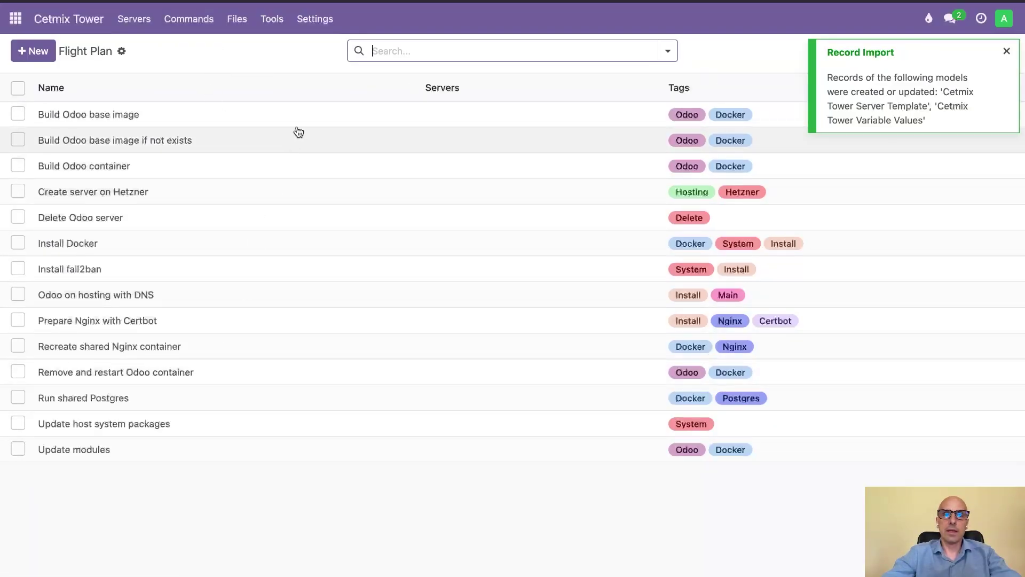
- Review the Variables list and scroll through the imported Variable Values
click(322, 22)
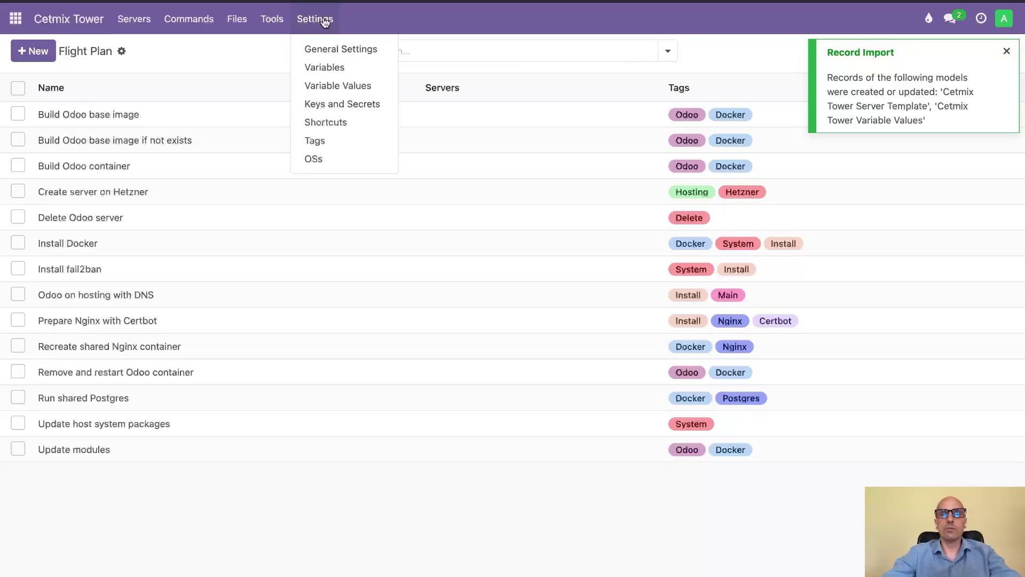
click(323, 66)
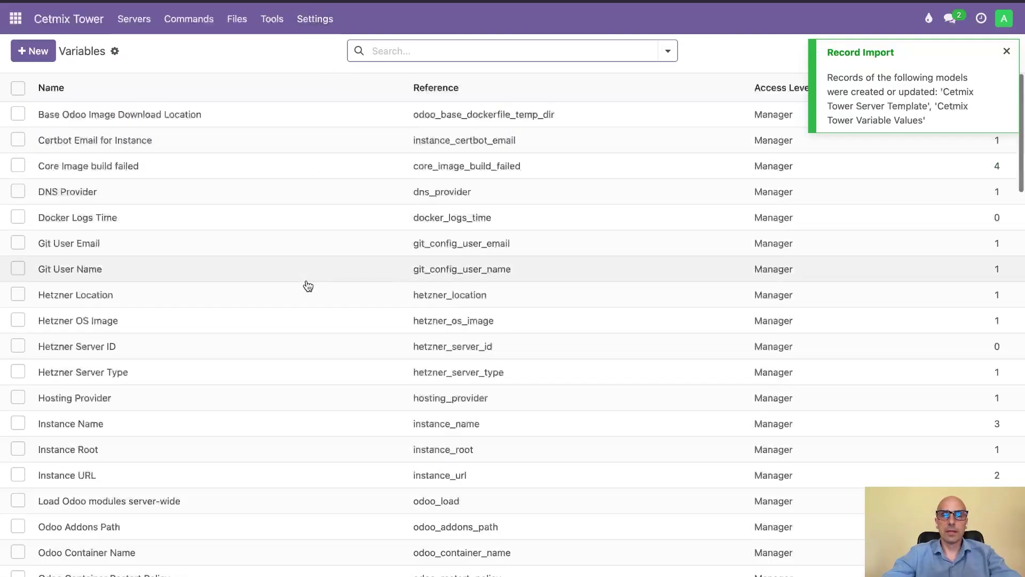
scroll(308, 286, down, 1)
click(315, 20)
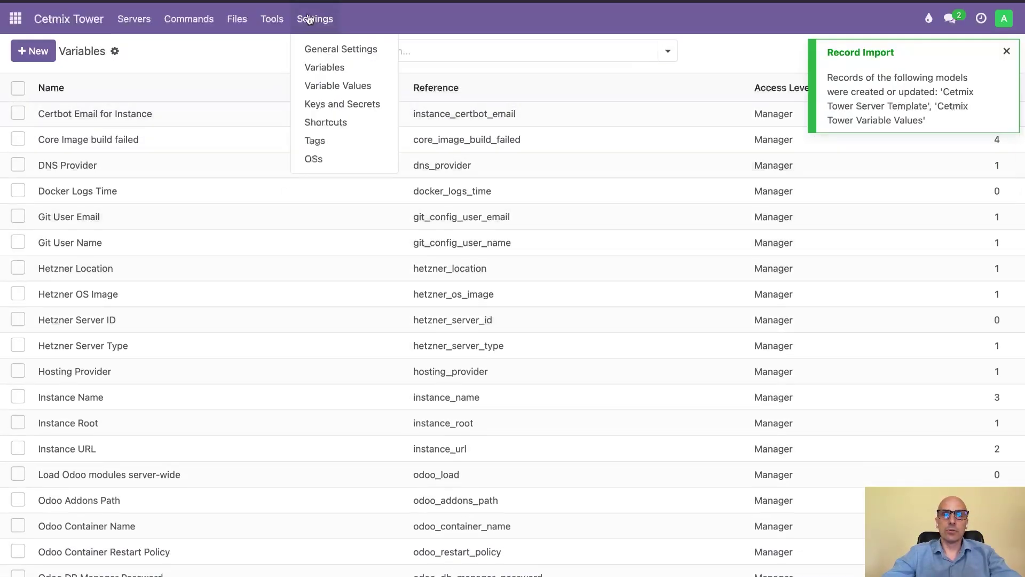
click(316, 84)
scroll(305, 296, down, 10)
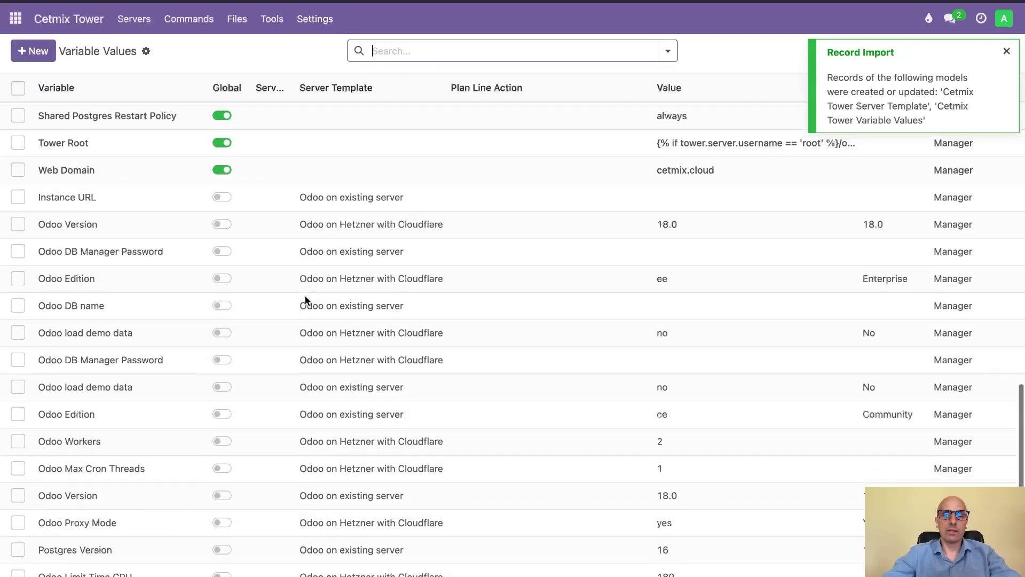
scroll(306, 299, down, 5)
scroll(305, 299, up, 15)
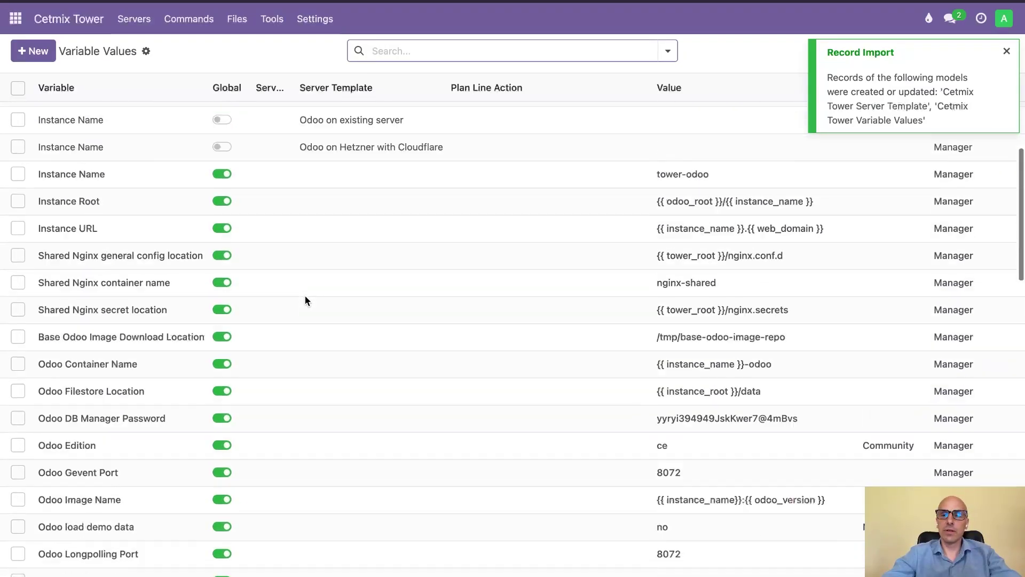
scroll(305, 299, up, 5)
click(309, 27)
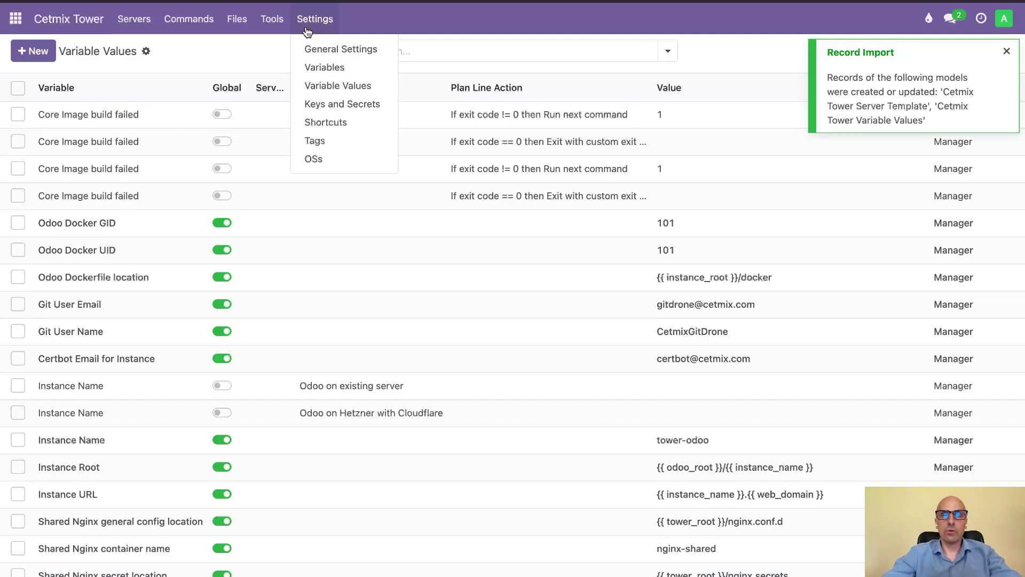
- Open the Deployment Key from Keys and Secrets, and discard a trial edit of its key value
click(322, 105)
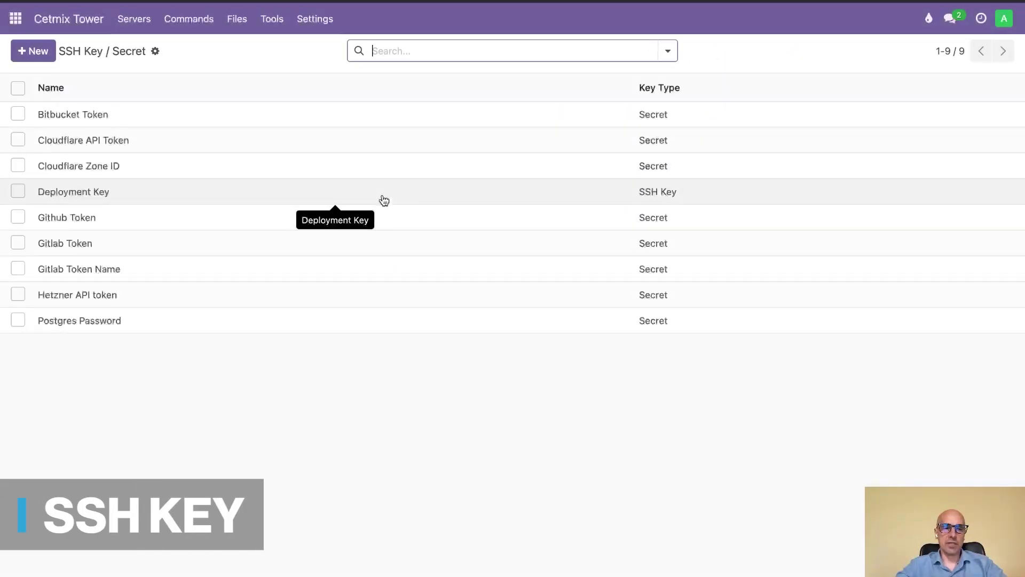
click(383, 200)
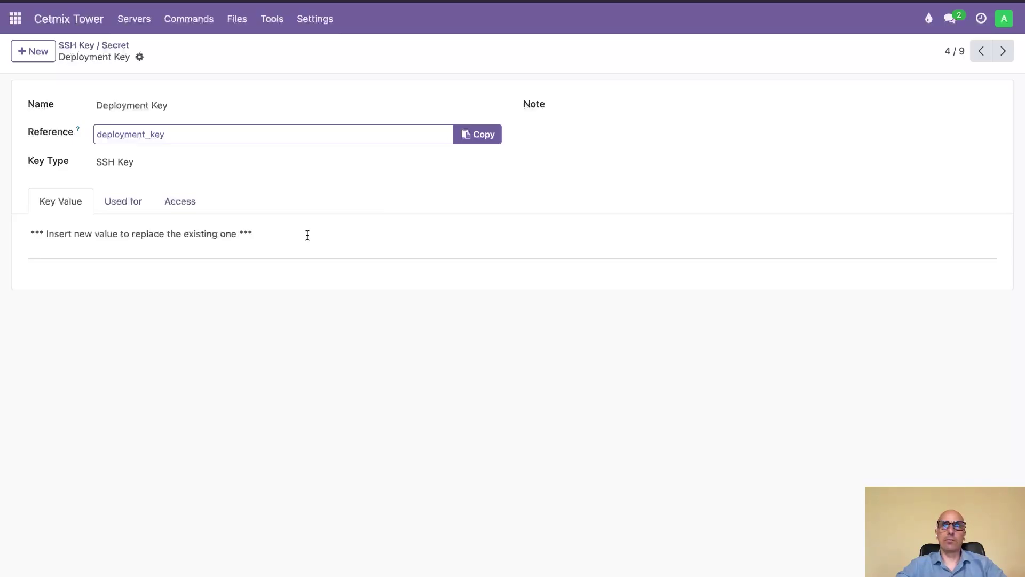
click(273, 235)
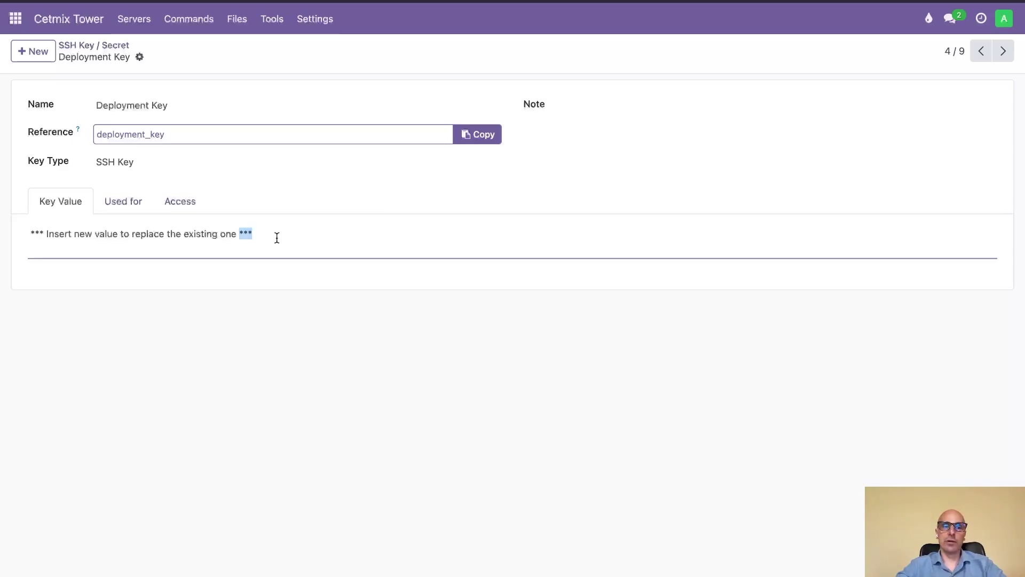
key(ctrl+a)
text(sdsdsd)
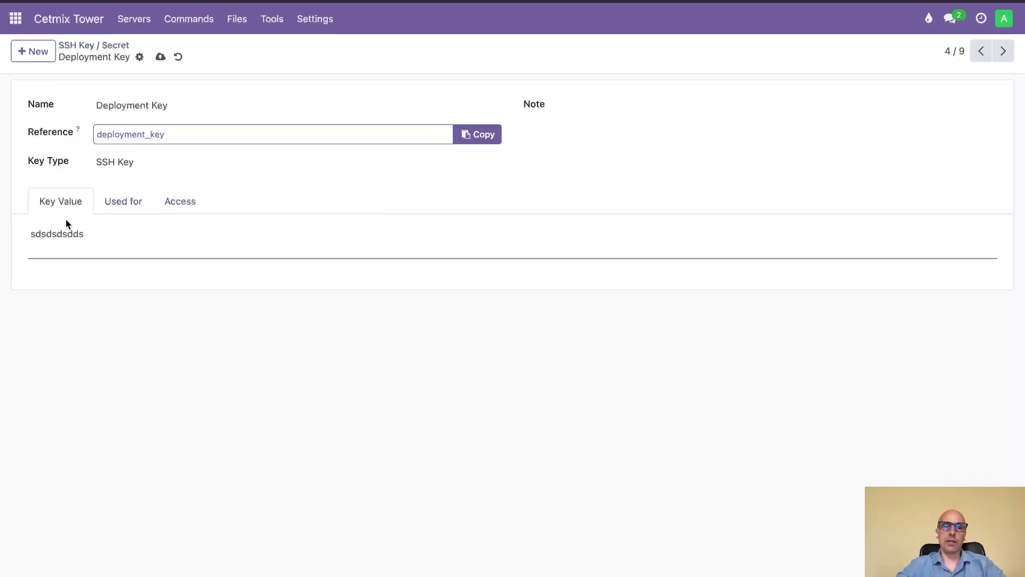
click(180, 58)
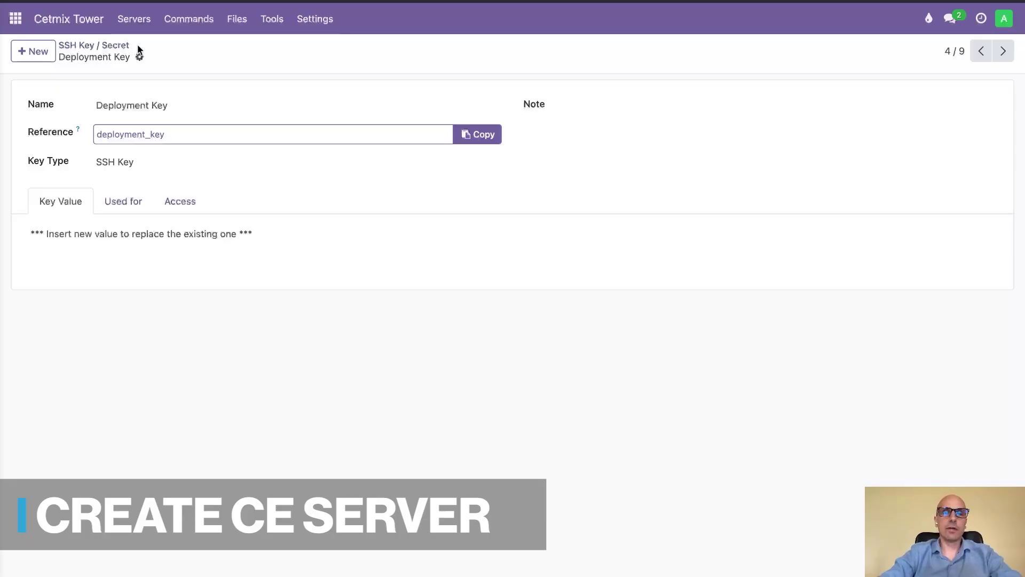
- Open the 'Odoo on existing server' template and scroll through its Configuration variables
click(137, 24)
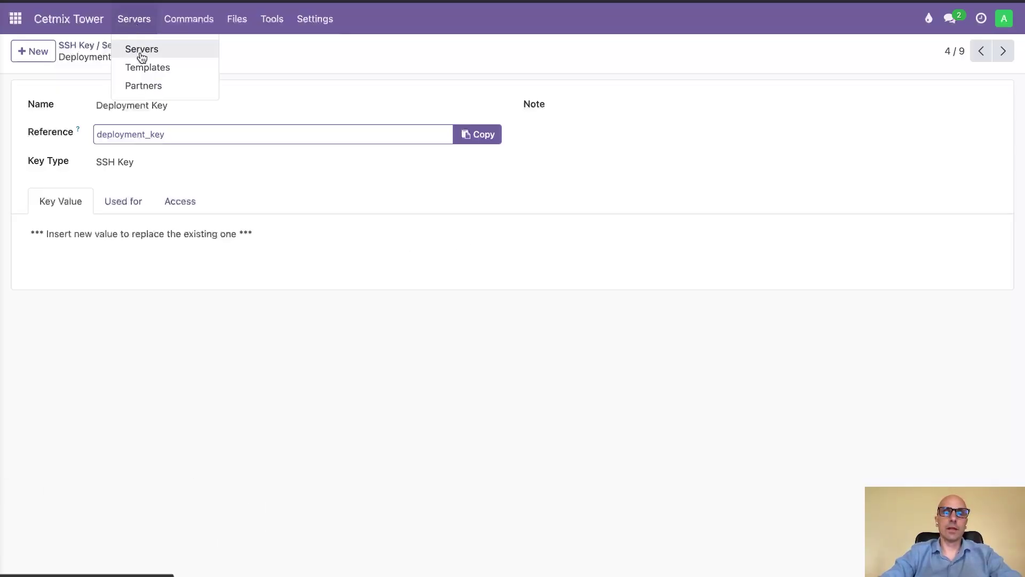
click(143, 73)
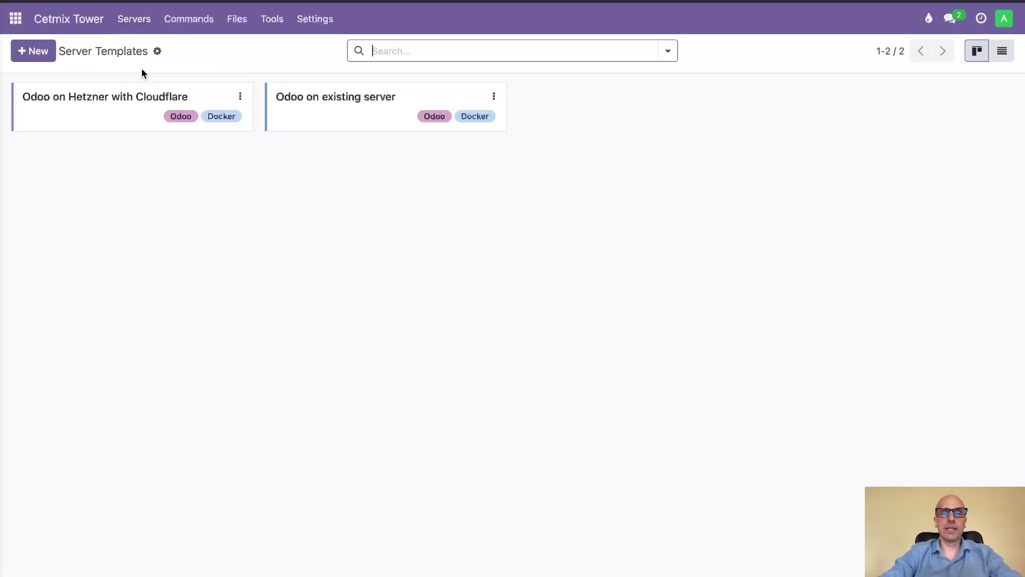
click(493, 96)
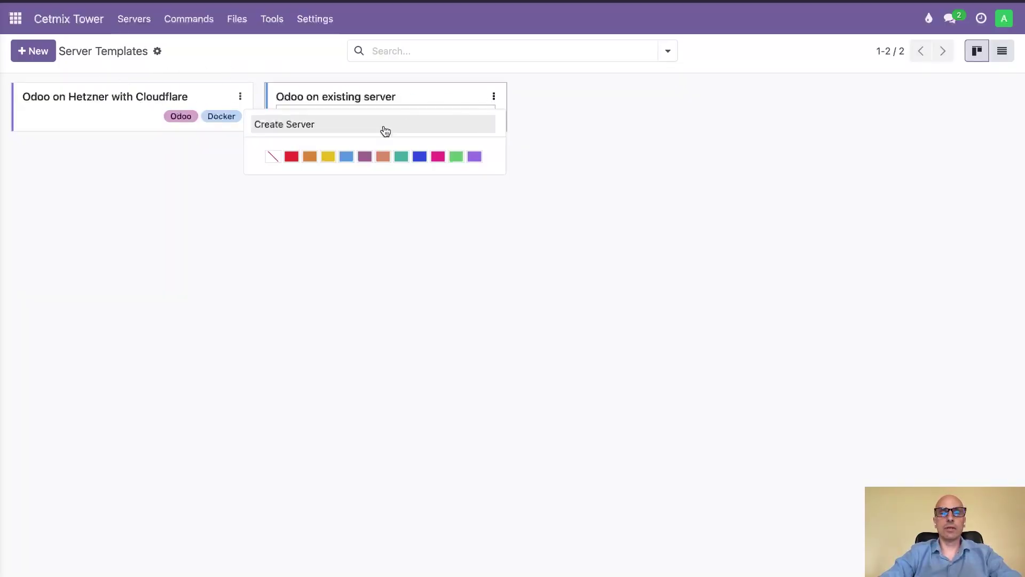
click(361, 102)
click(180, 250)
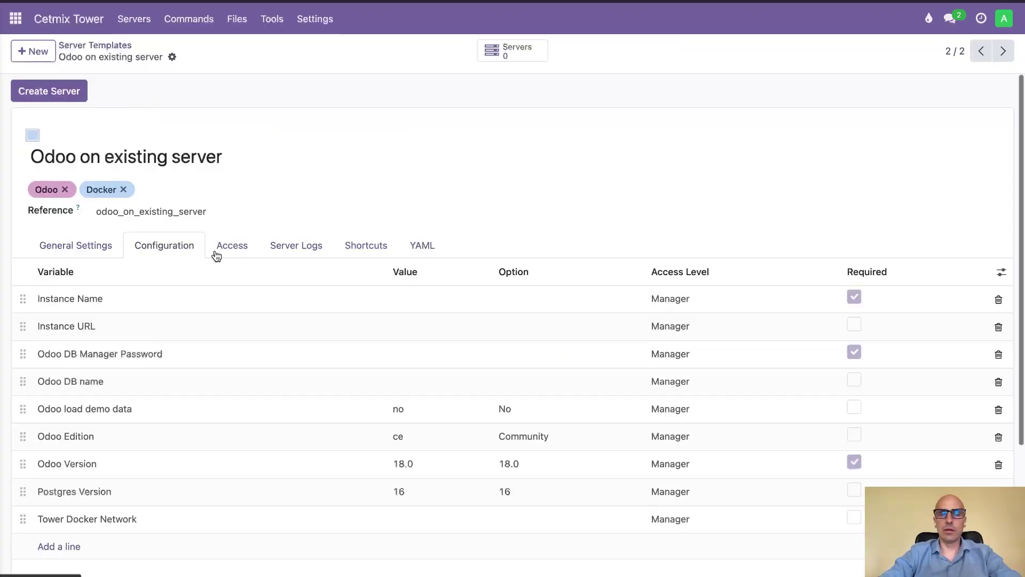
scroll(344, 87, down, 3)
scroll(344, 87, up, 3)
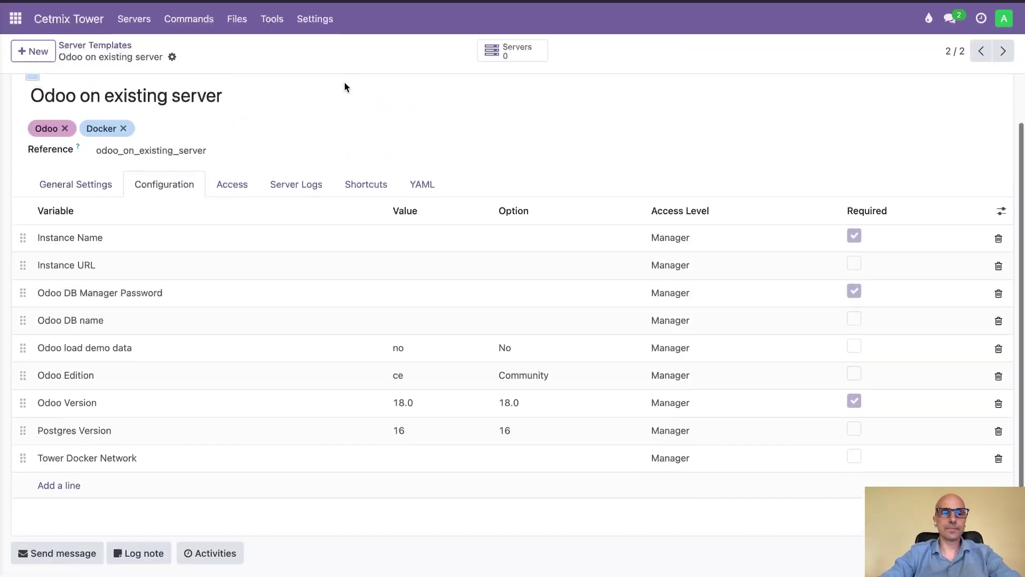
scroll(88, 120, up, 1)
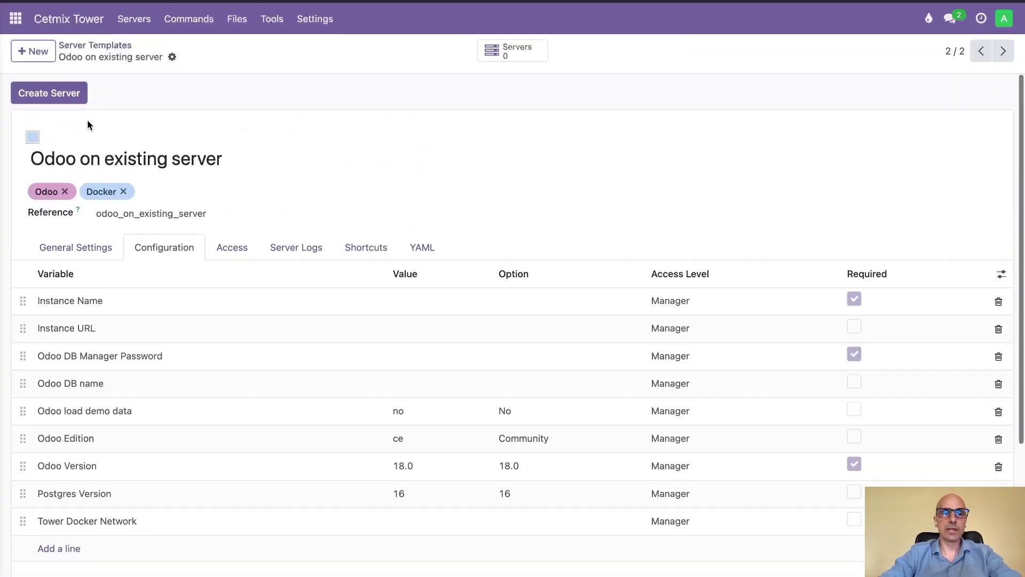
- Begin a server from the template, name it Server1, tag it Odoo, and scroll to its variables
click(69, 96)
text(Server1)
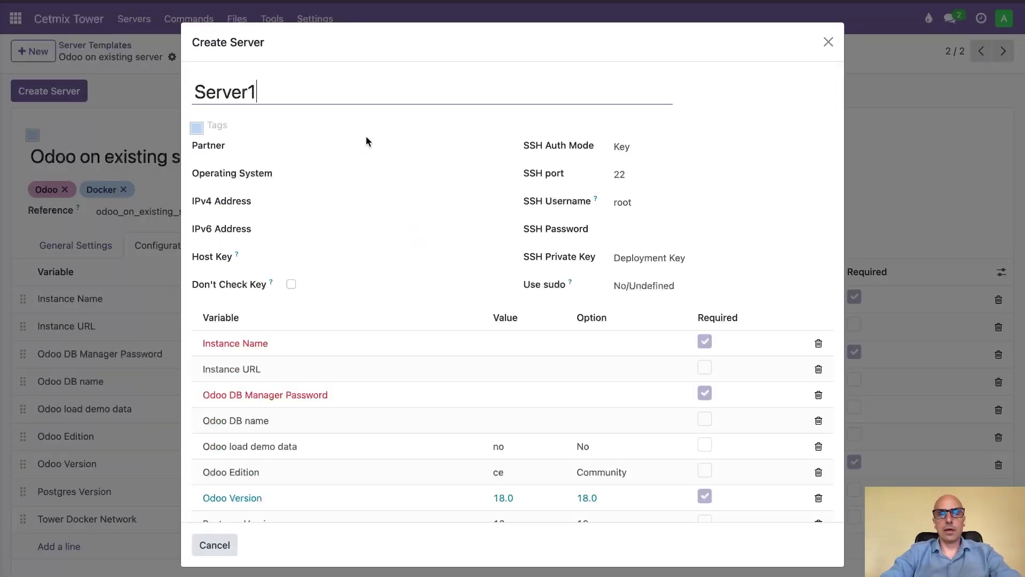
click(308, 126)
click(267, 146)
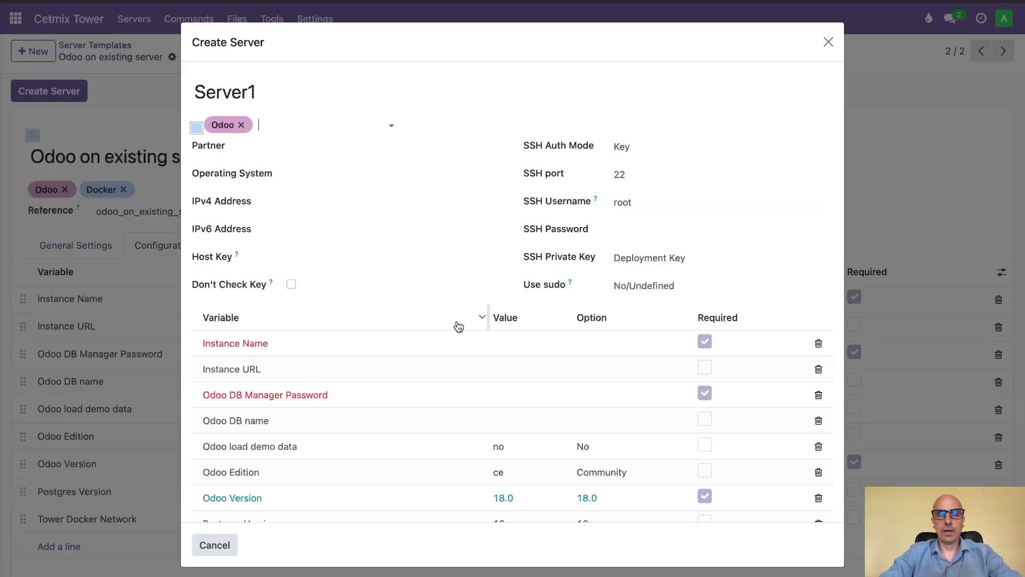
scroll(502, 318, down, 2)
scroll(502, 318, down, 1)
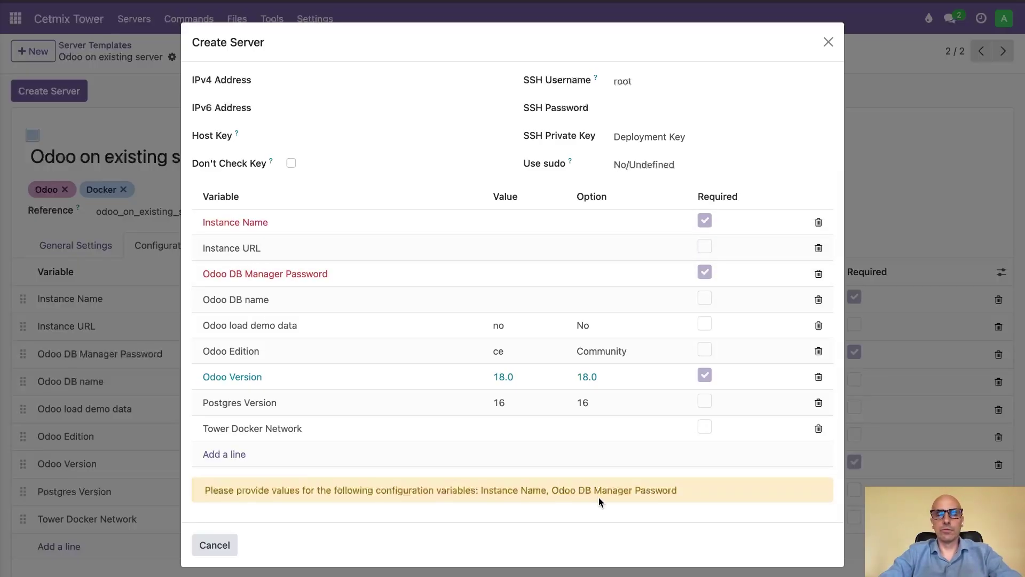
- Set Instance Name to demo1 and enter a valid Odoo DB Manager Password
click(513, 223)
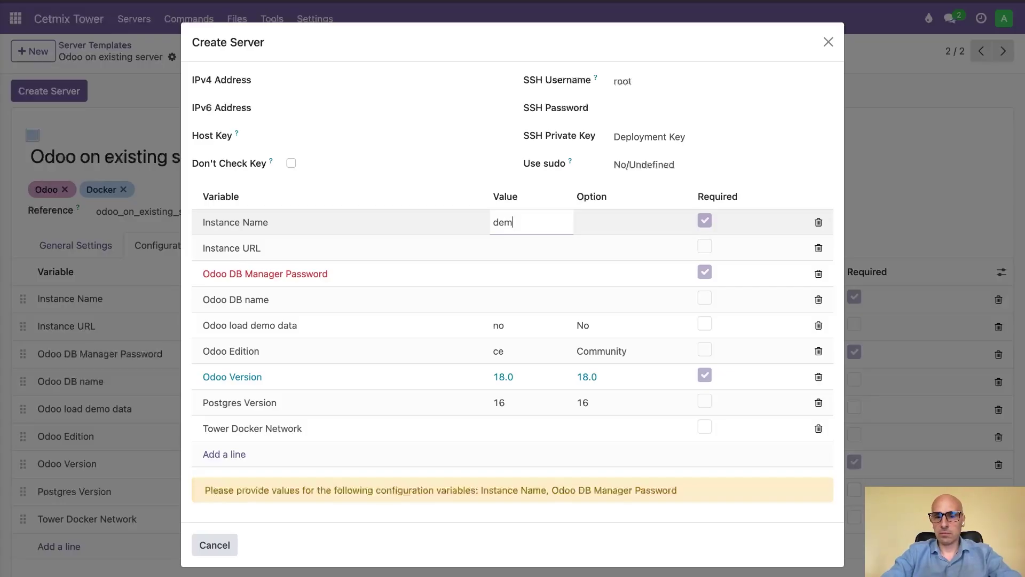
click(512, 274)
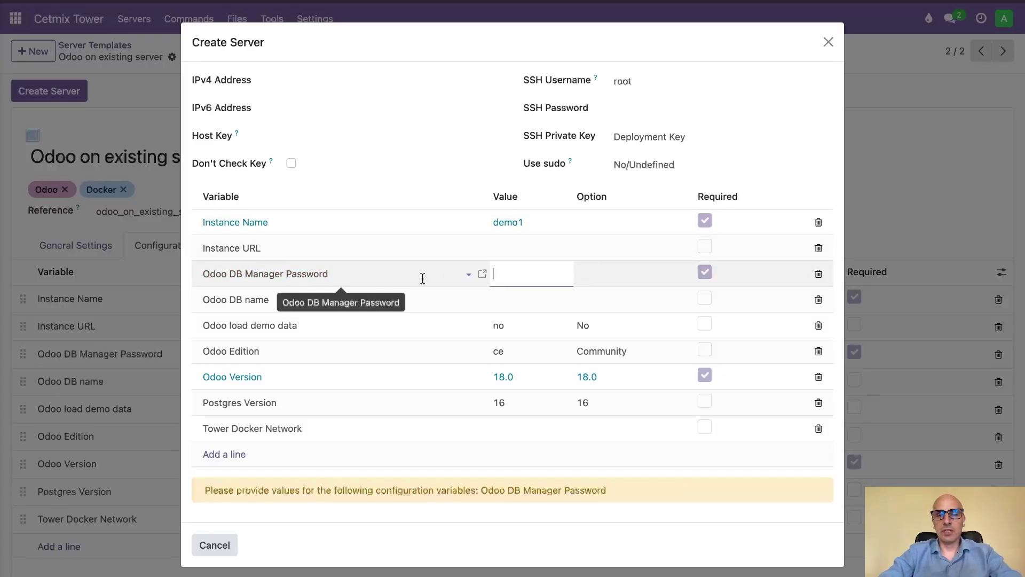
click(575, 296)
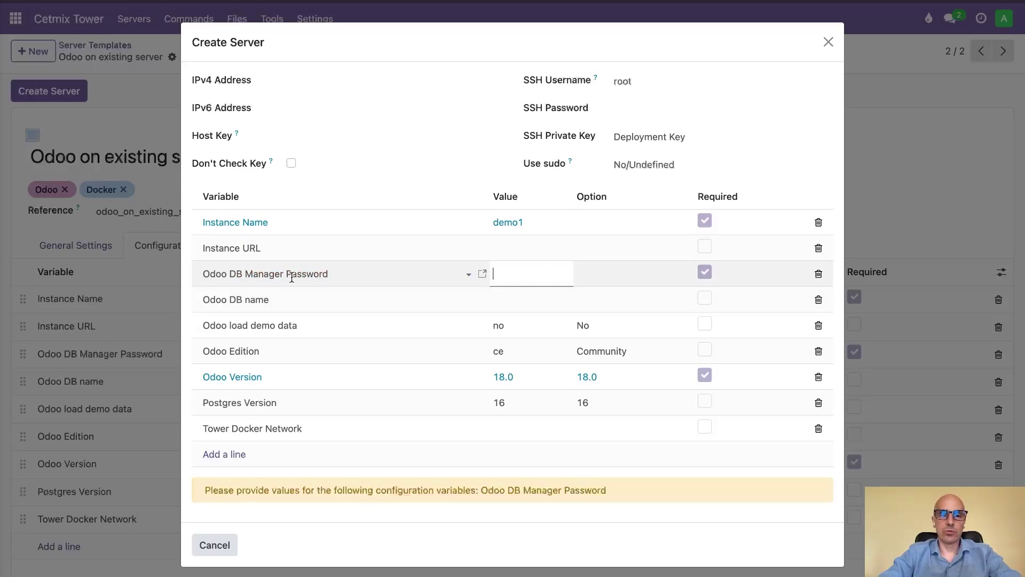
click(534, 271)
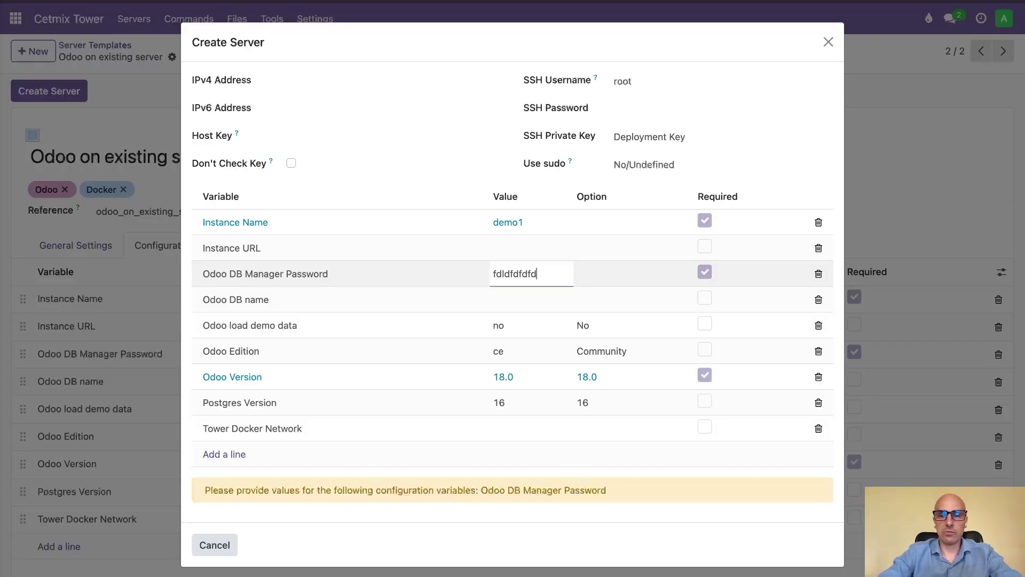
click(542, 351)
click(530, 273)
click(536, 257)
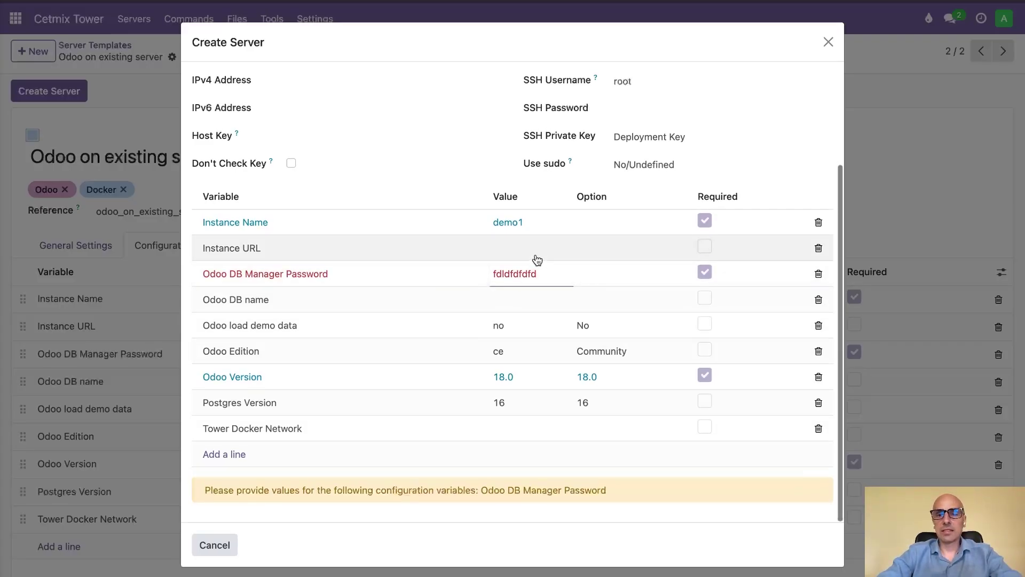
click(521, 279)
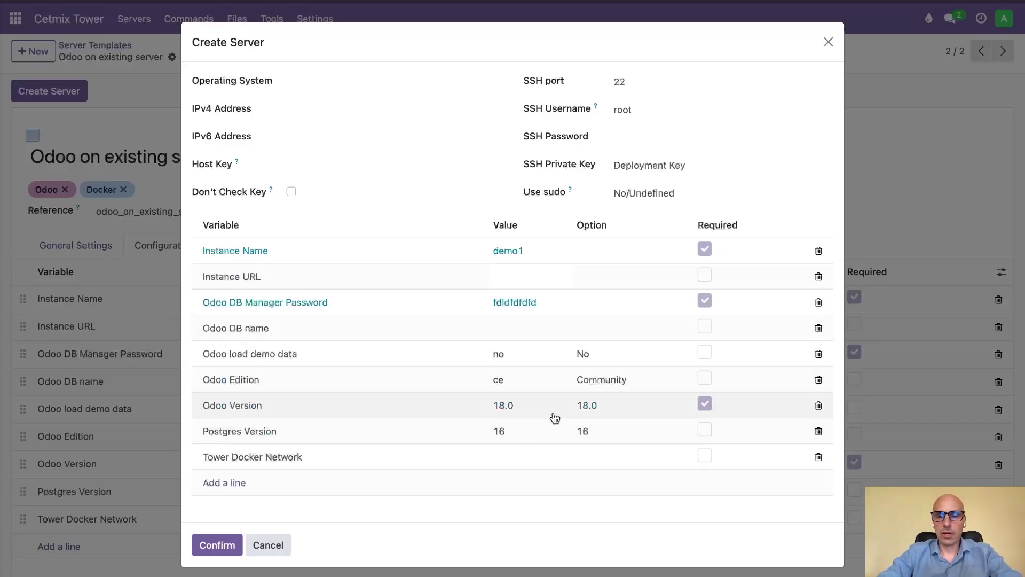
- Choose Community as Odoo Edition, paste the IPv4 address, and confirm creating Server1
click(611, 384)
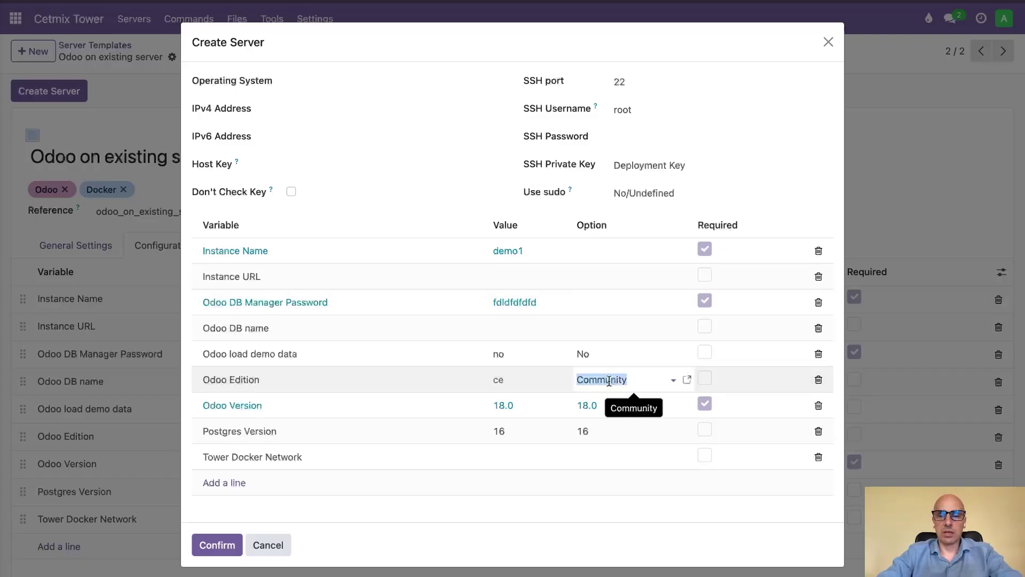
click(609, 380)
key(Return)
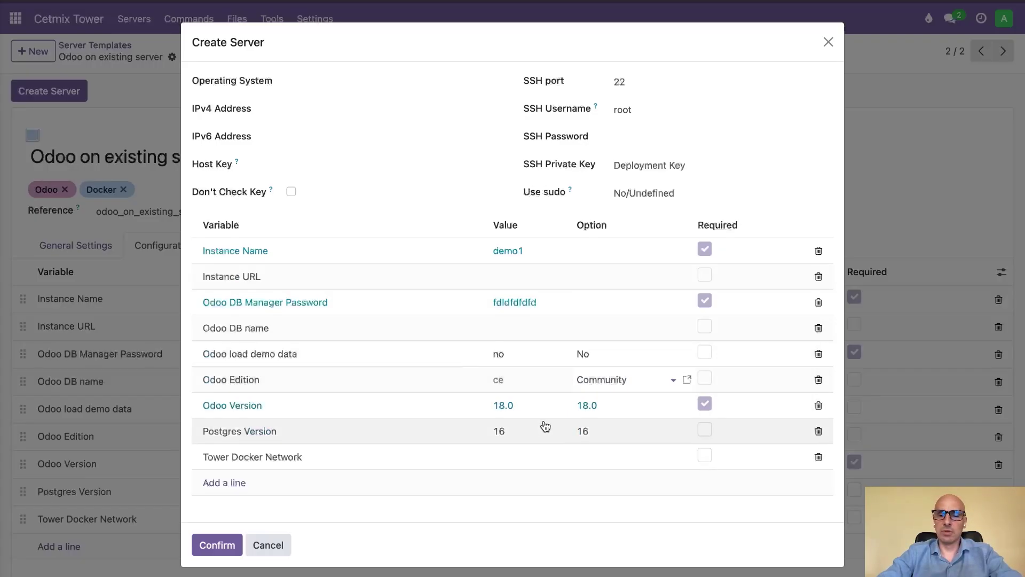
scroll(409, 279, up, 3)
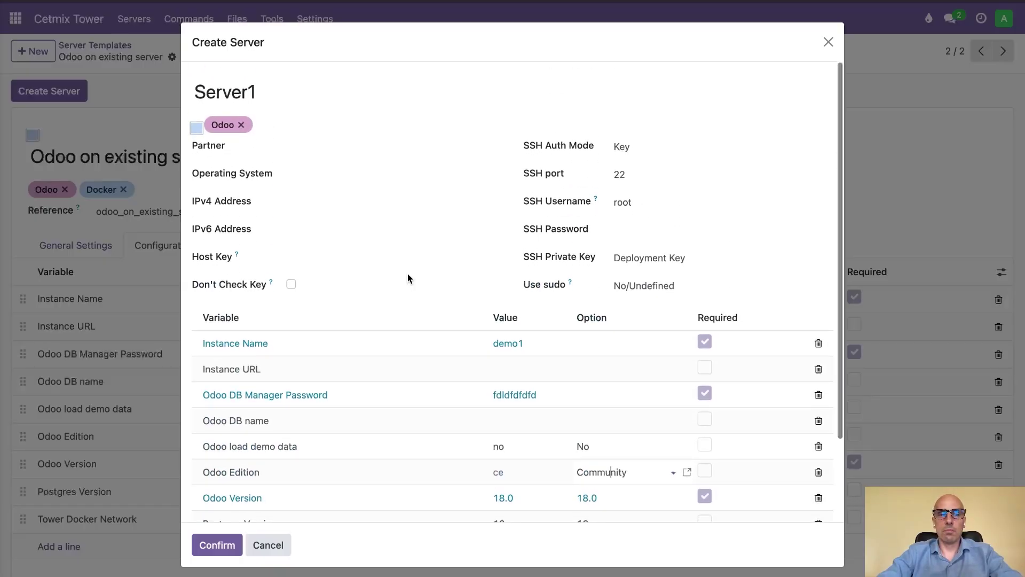
click(366, 208)
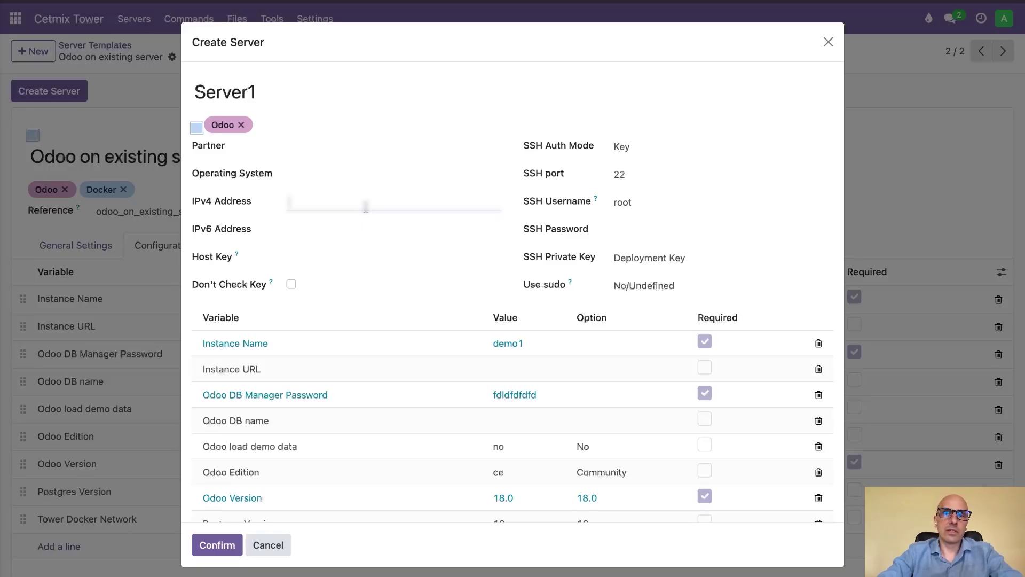
key(ctrl+v)
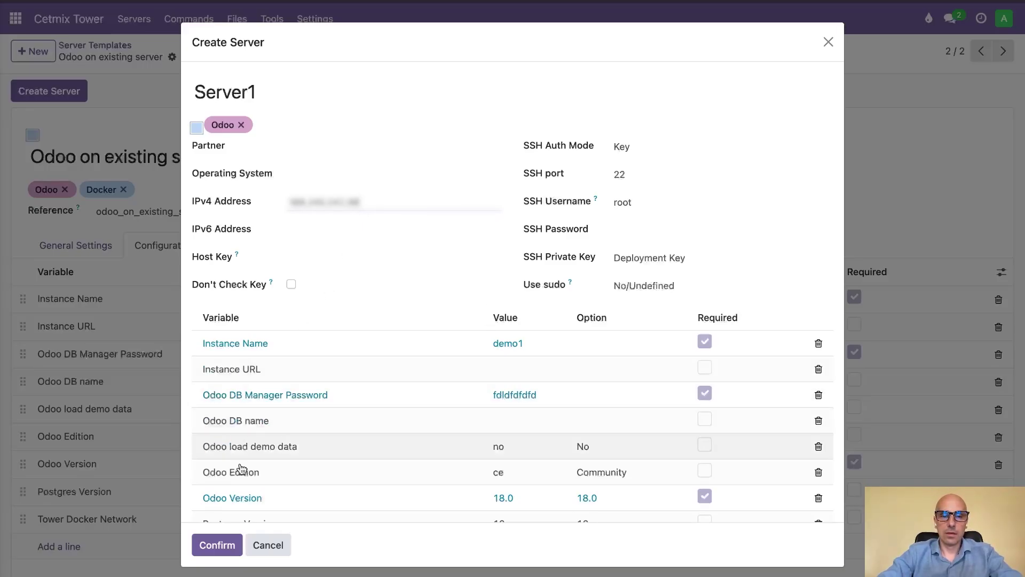
click(218, 545)
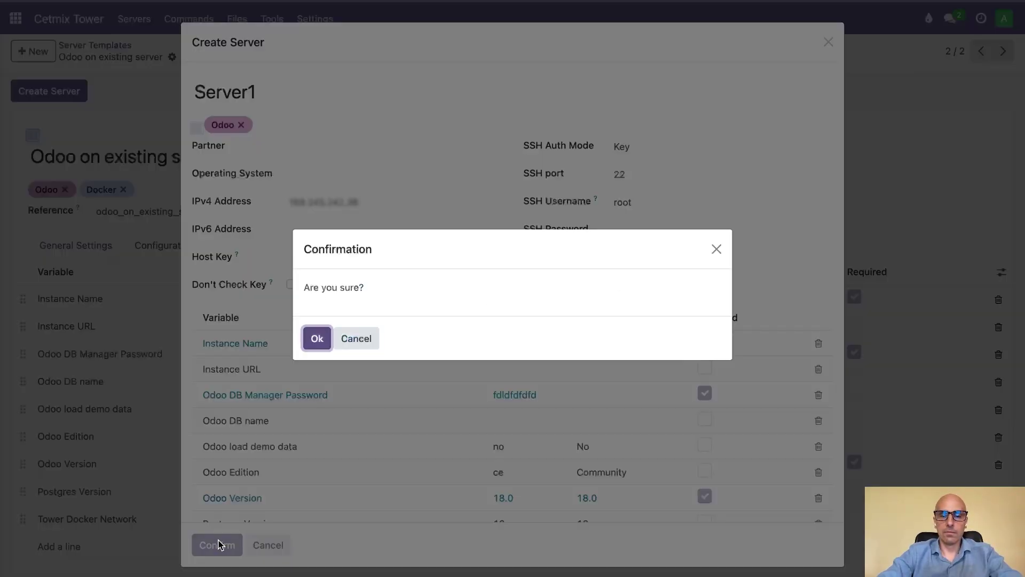
click(317, 338)
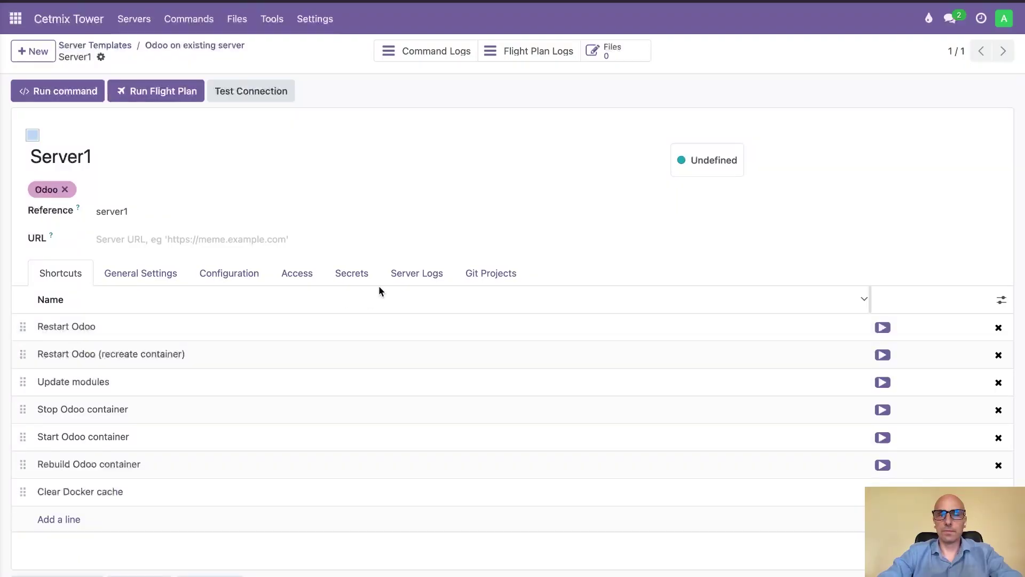
- Peek at Server1's running flight plan log, then return to the Server1 record
scroll(476, 258, down, 3)
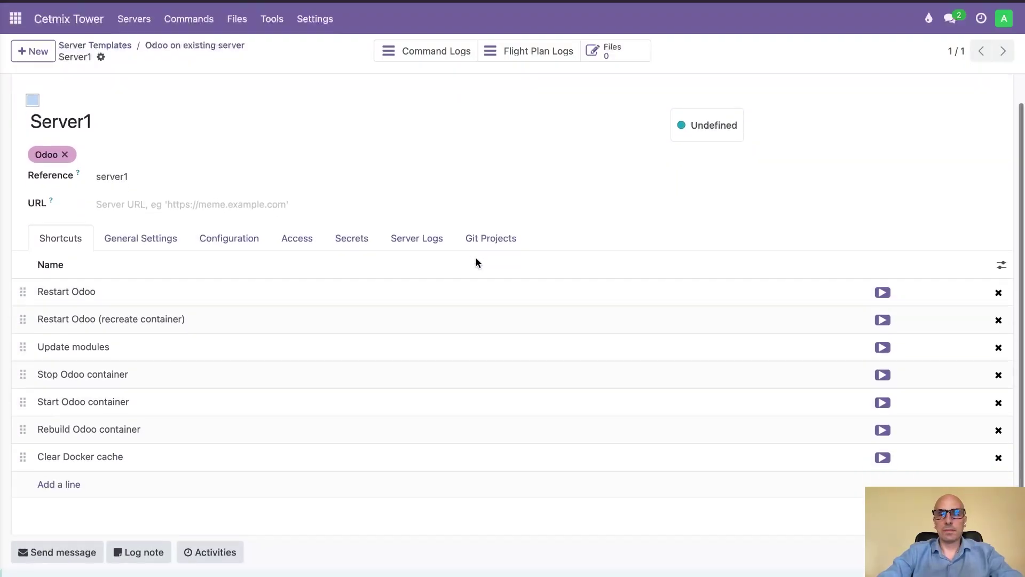
scroll(477, 263, up, 3)
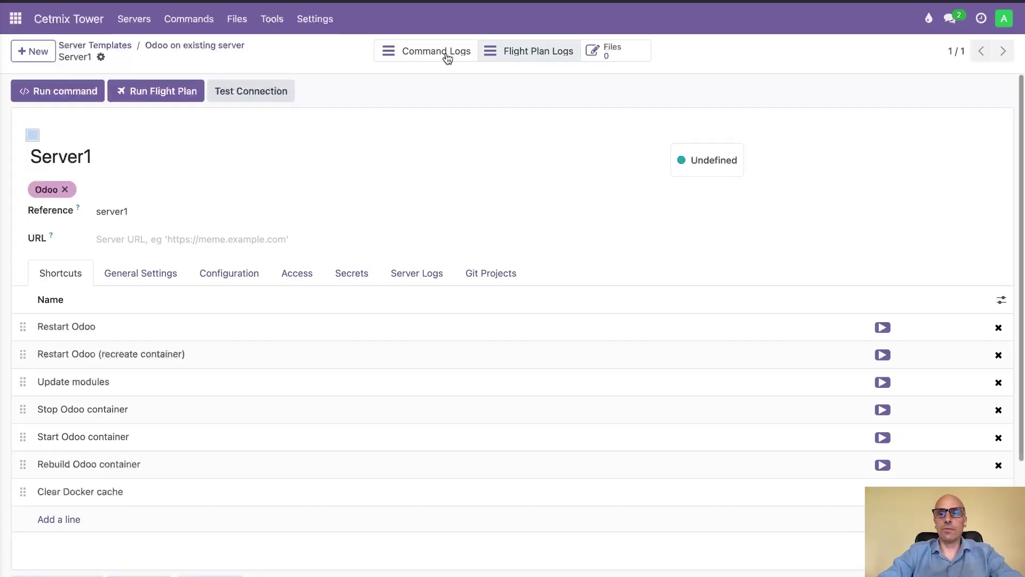
click(527, 52)
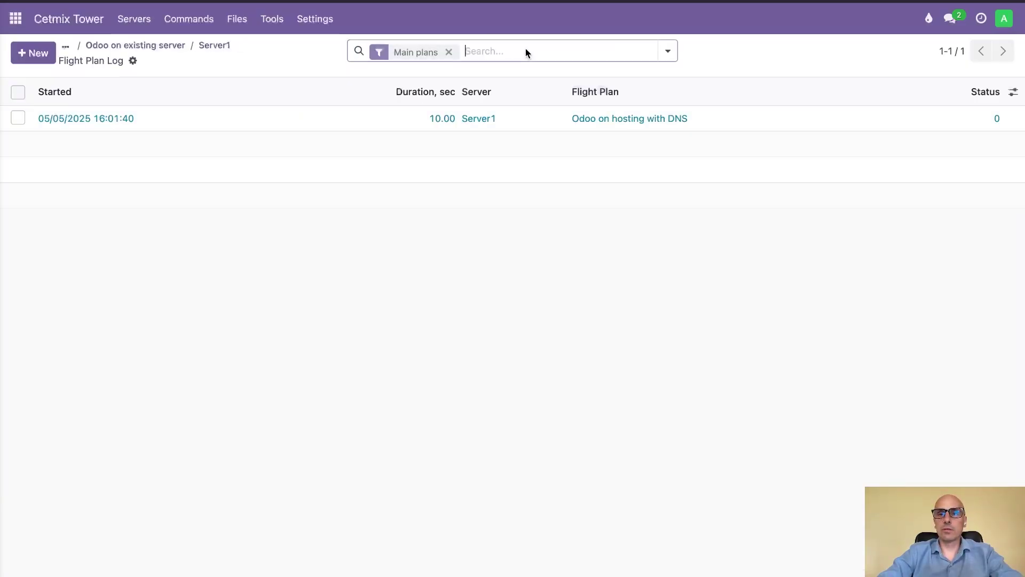
click(500, 128)
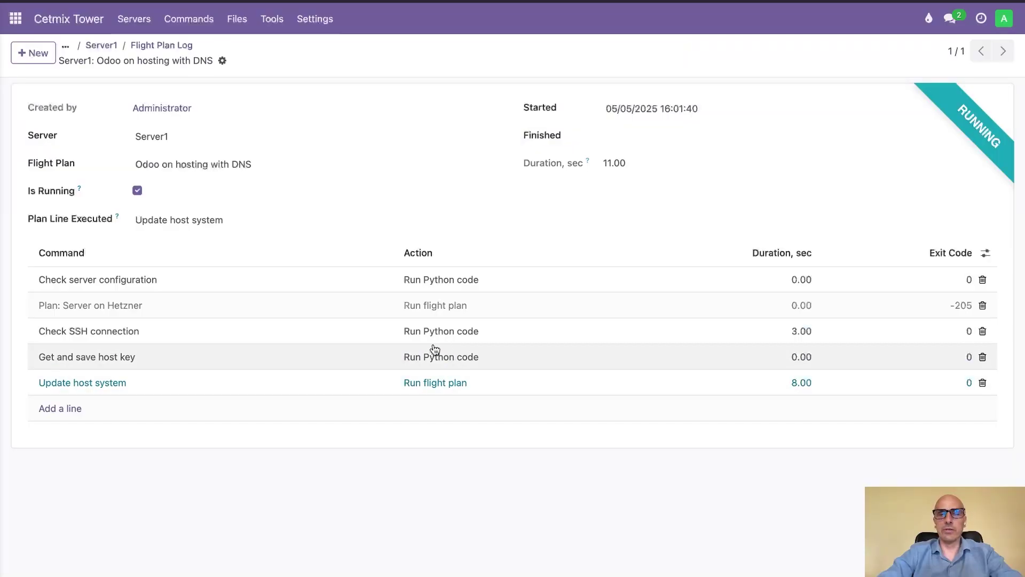
click(104, 44)
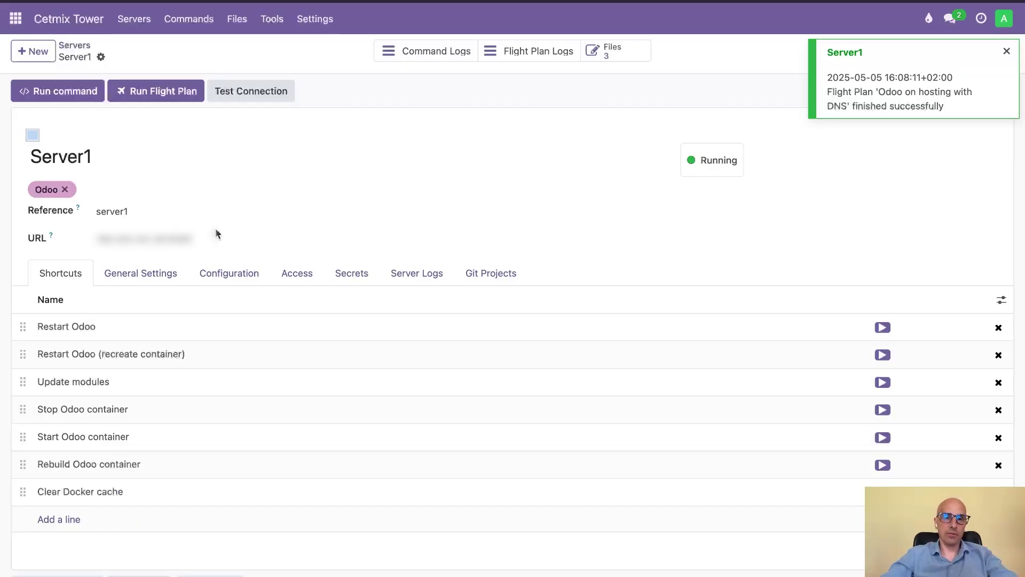
- Reopen the finished 'Odoo on hosting with DNS' log to review command durations and exit codes
click(537, 54)
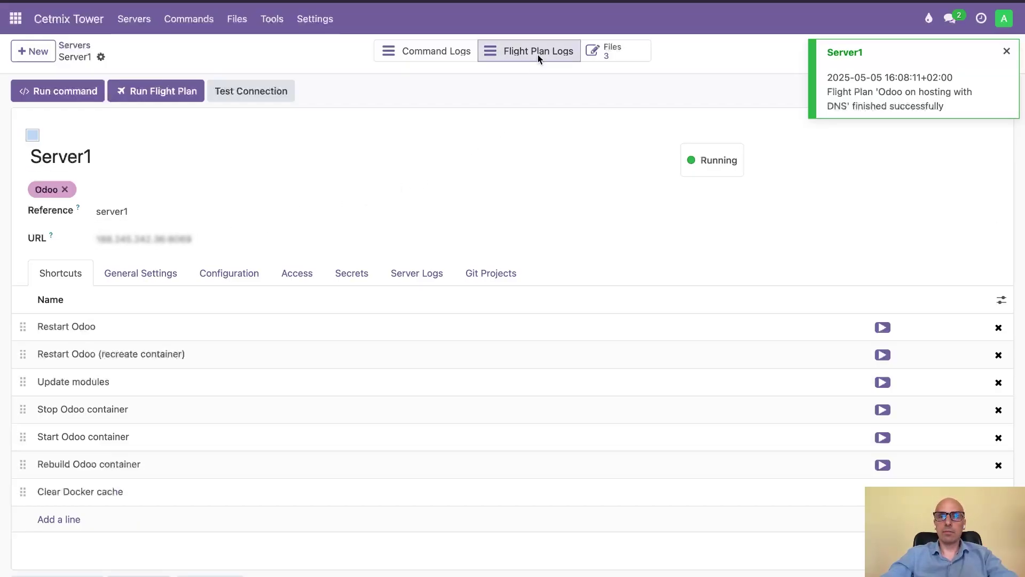
click(486, 116)
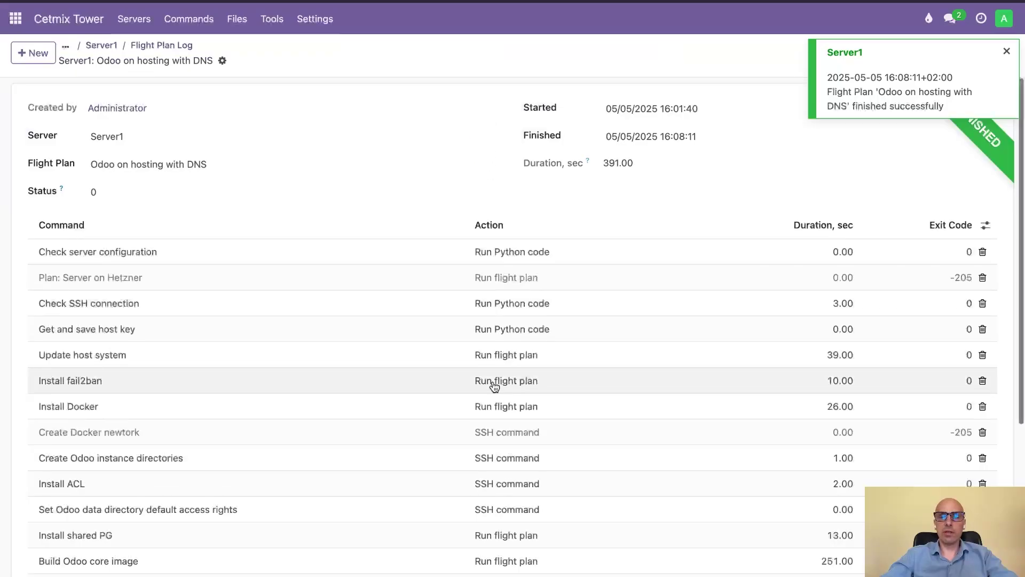
scroll(494, 386, down, 5)
scroll(494, 386, up, 4)
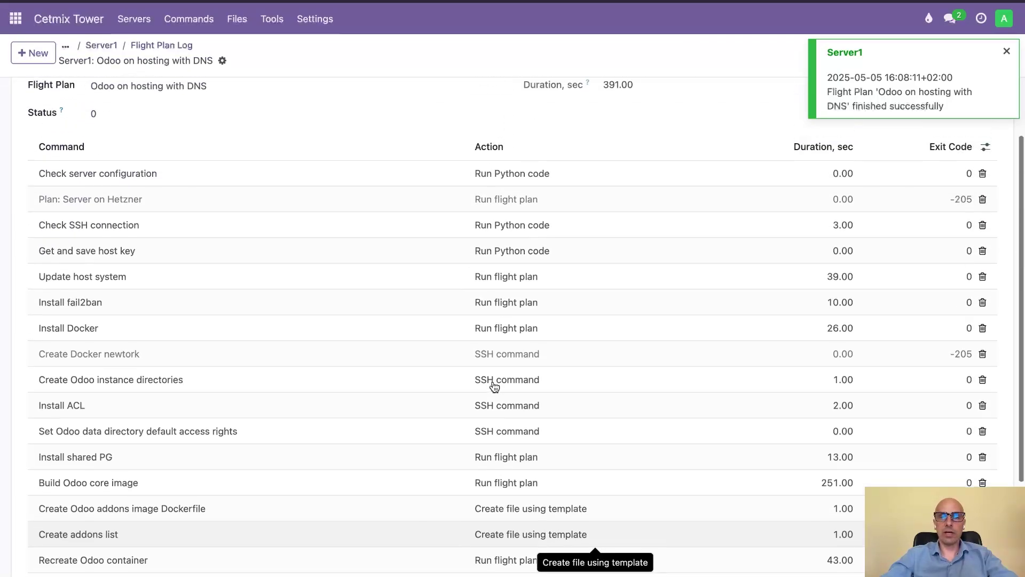
scroll(493, 386, up, 2)
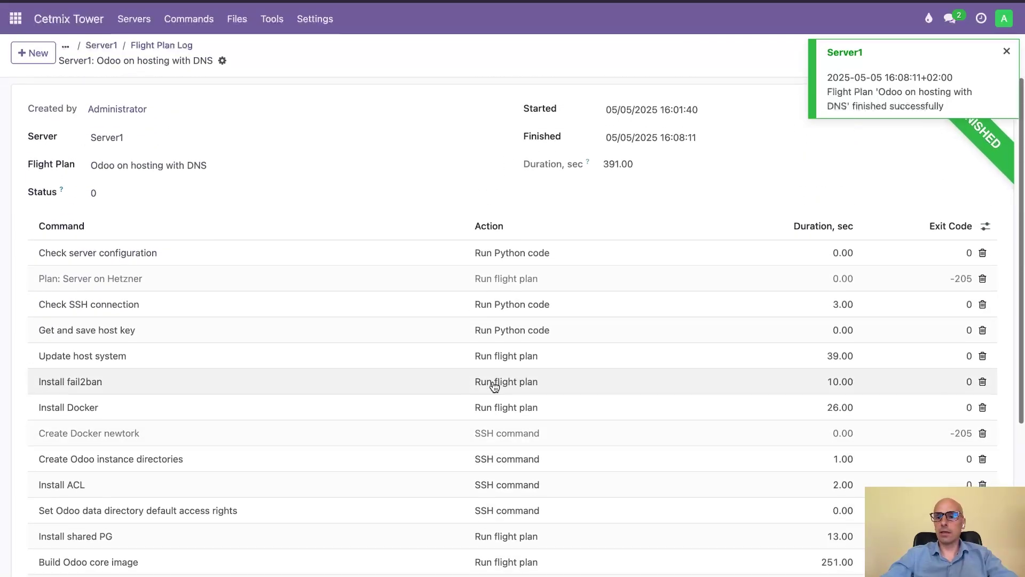
- Go back to the Server1 record through its breadcrumb
click(98, 46)
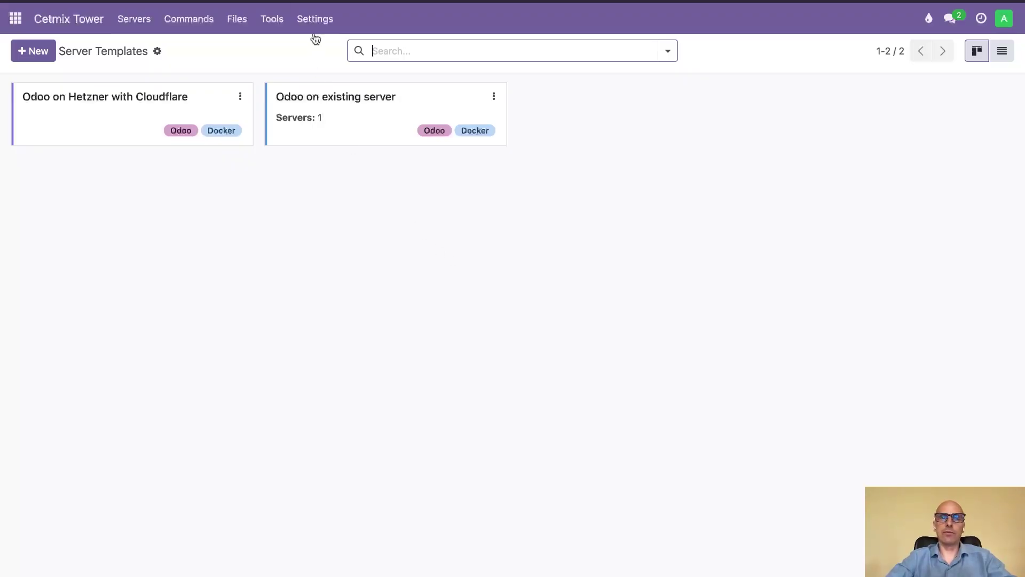
- Replace the Github Token secret's value with a newly pasted token and save it
click(315, 26)
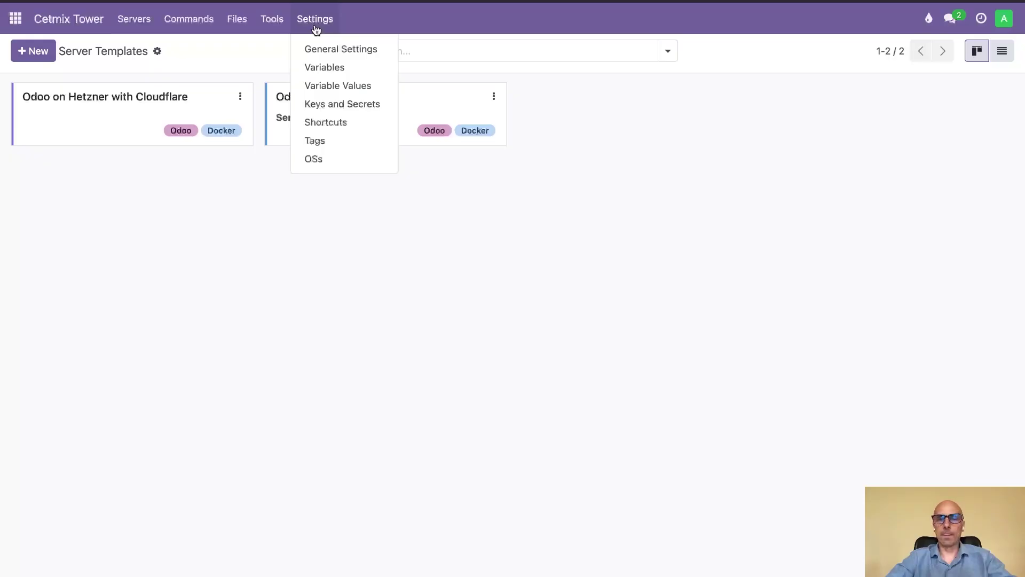
click(317, 104)
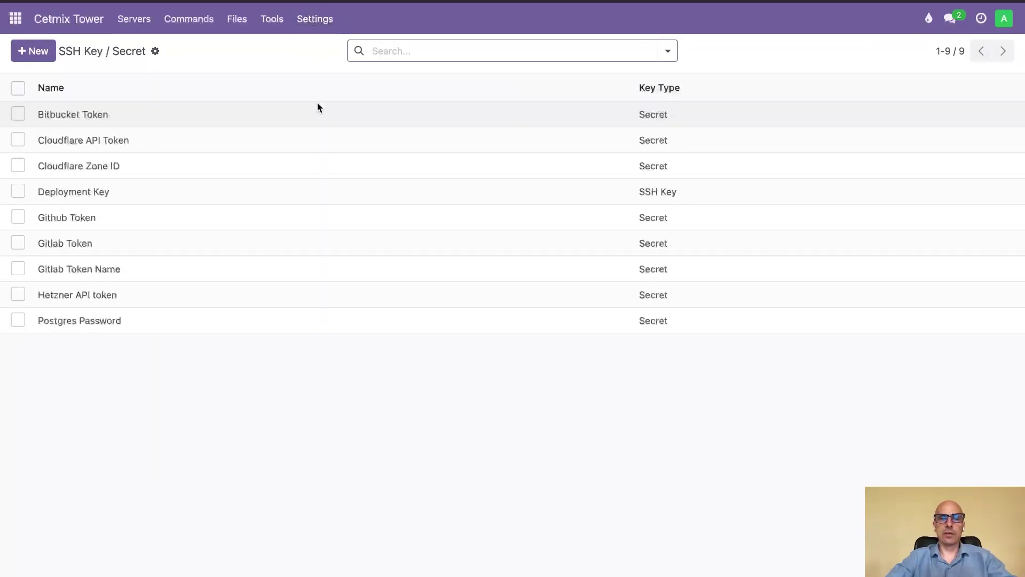
click(116, 216)
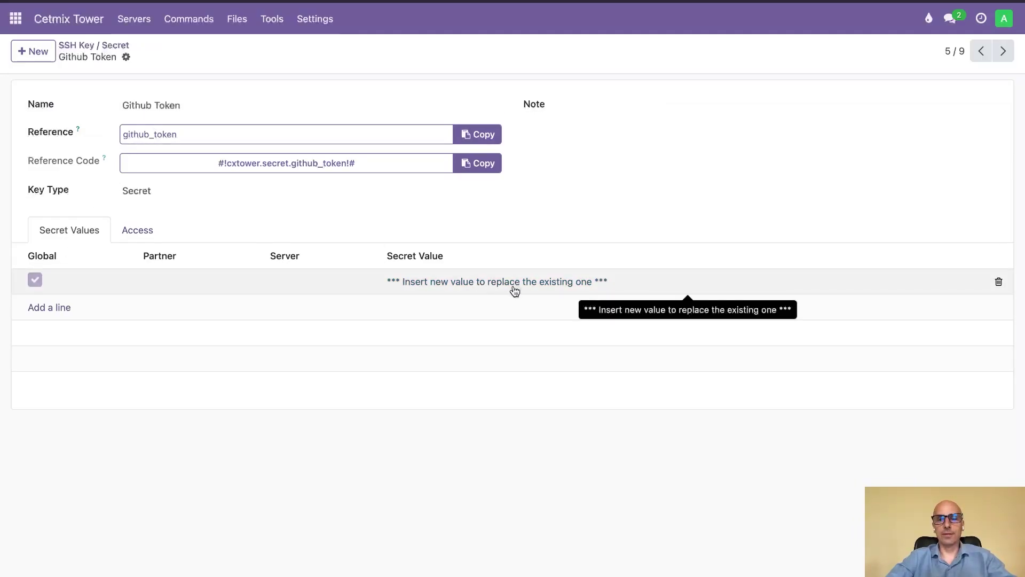
click(514, 288)
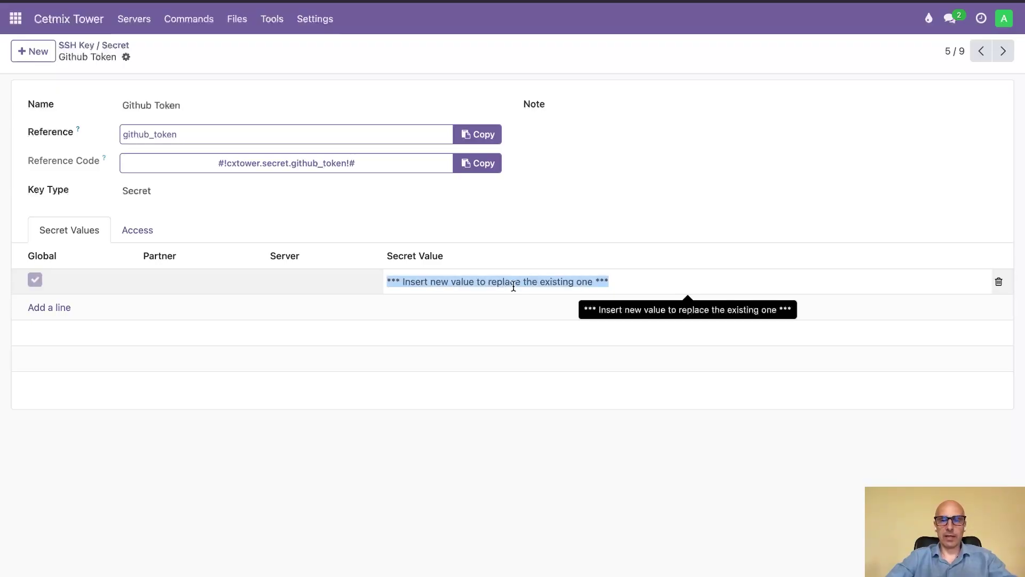
key(ctrl+v)
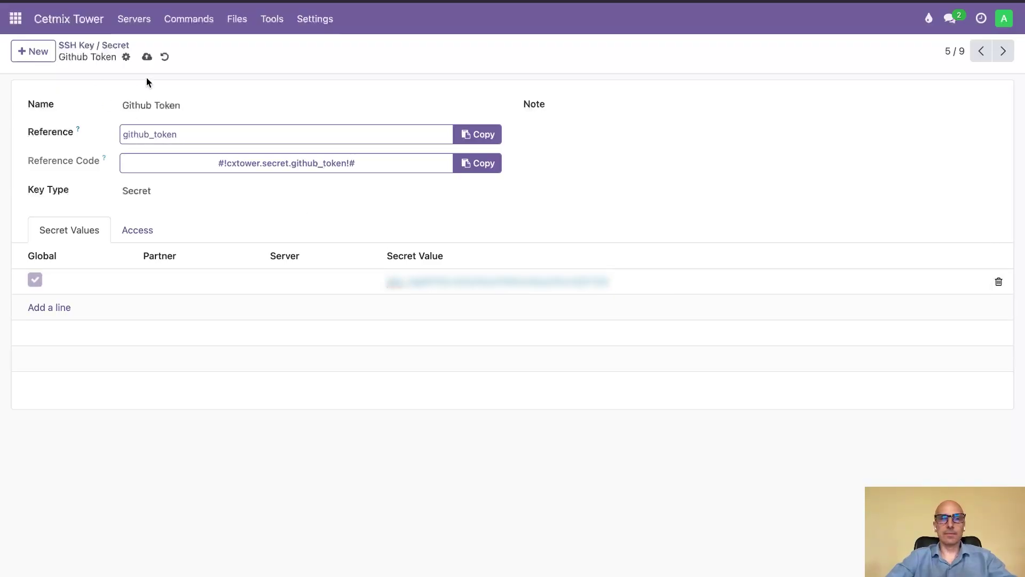
click(147, 57)
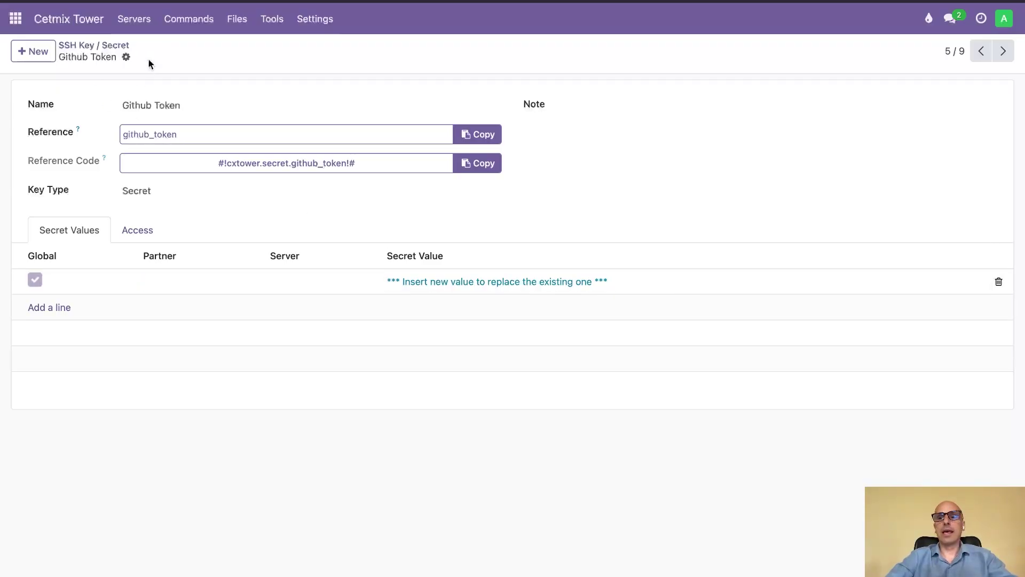
- Add a secret value line to Postgres Password, enter the password, and save
click(116, 46)
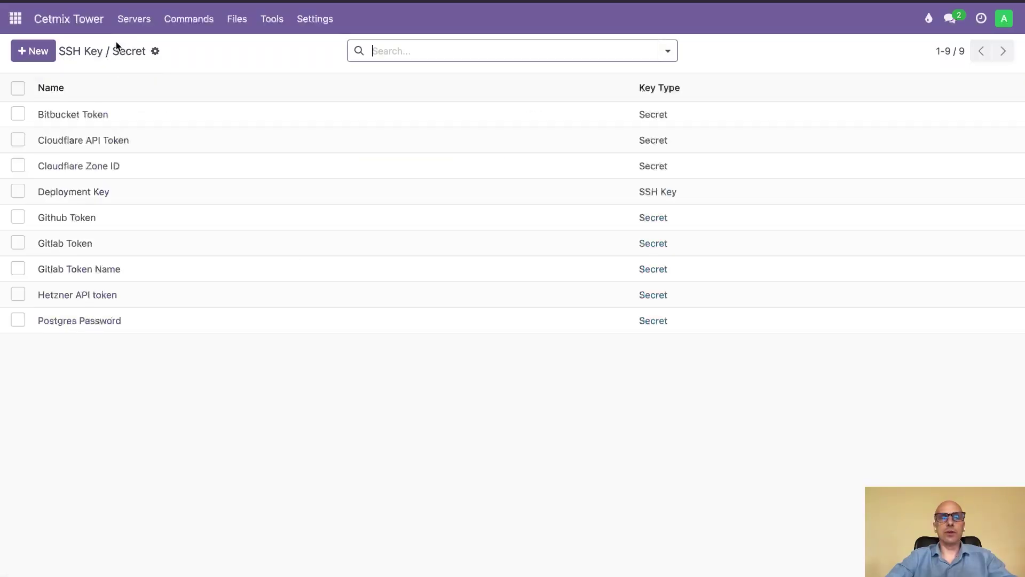
click(126, 322)
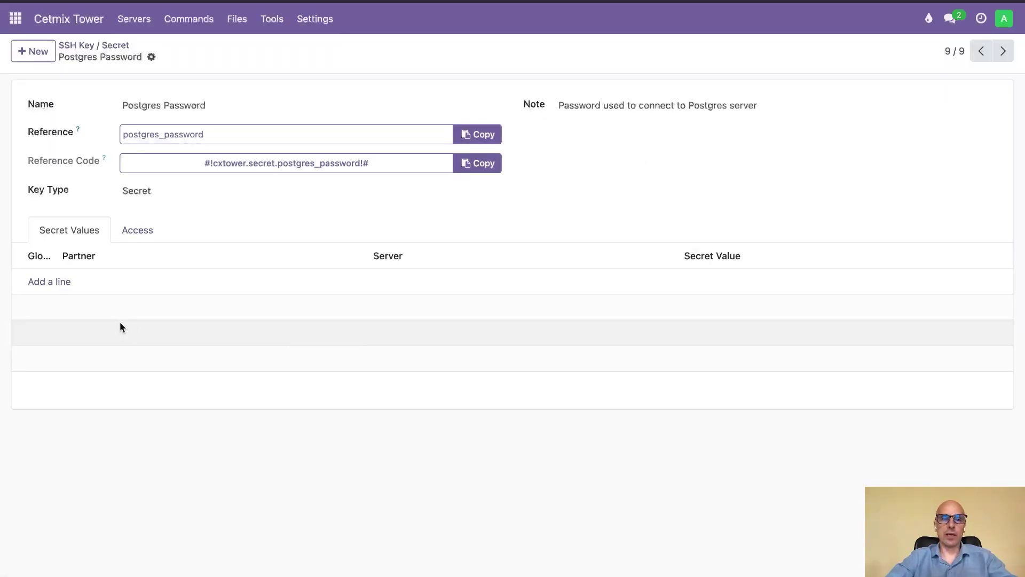
click(53, 281)
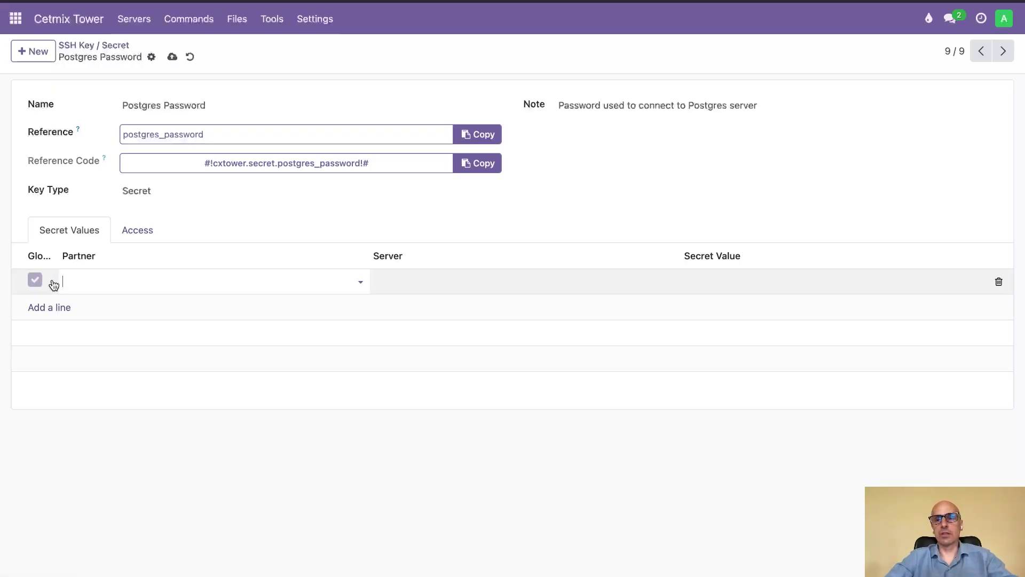
click(721, 281)
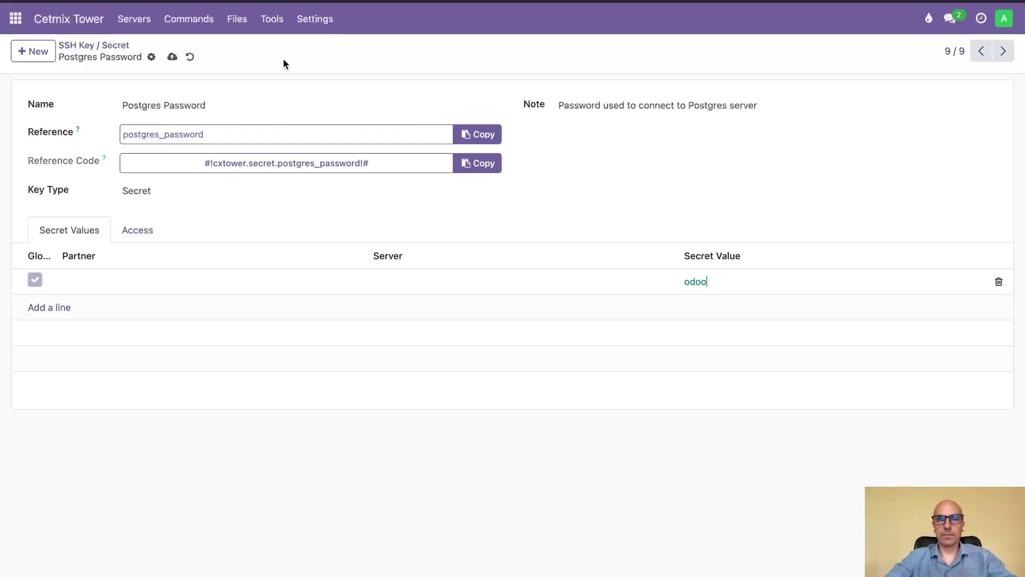
click(173, 56)
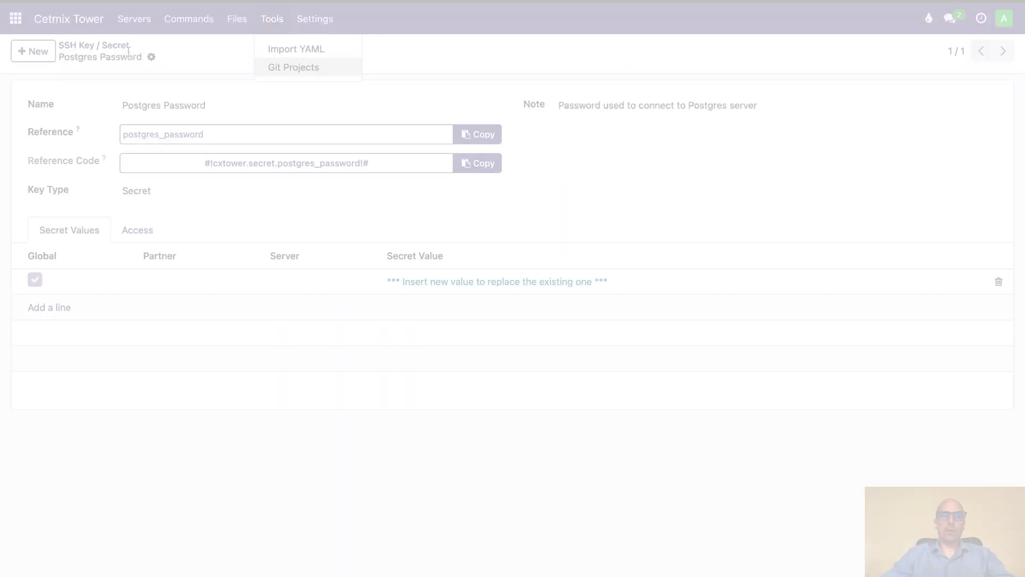
- Start a server named 'Demo with URL' from the Odoo on existing server template with the pasted IPv4 address
click(133, 20)
click(133, 20)
click(133, 20)
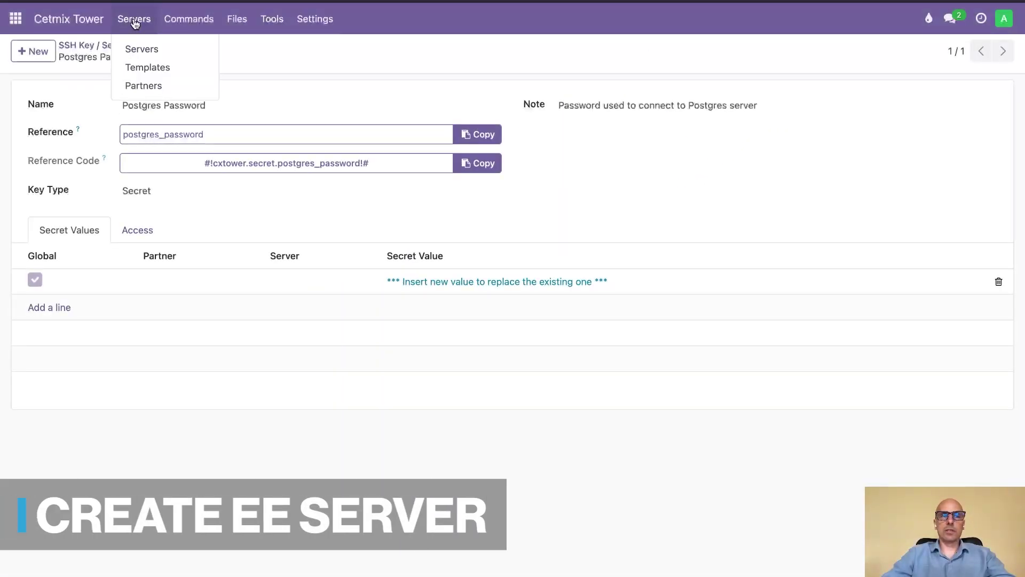
click(140, 65)
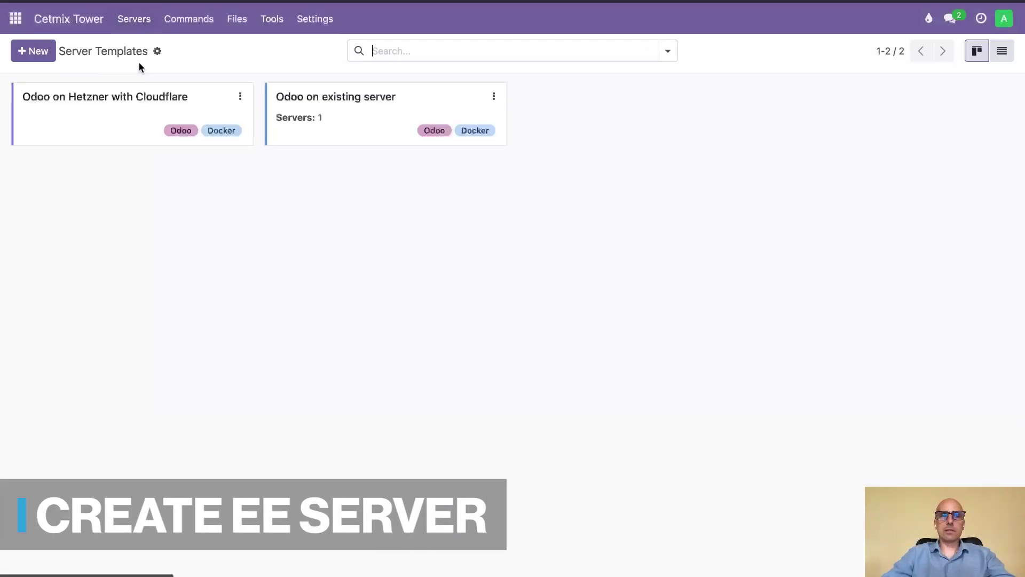
click(492, 97)
click(373, 126)
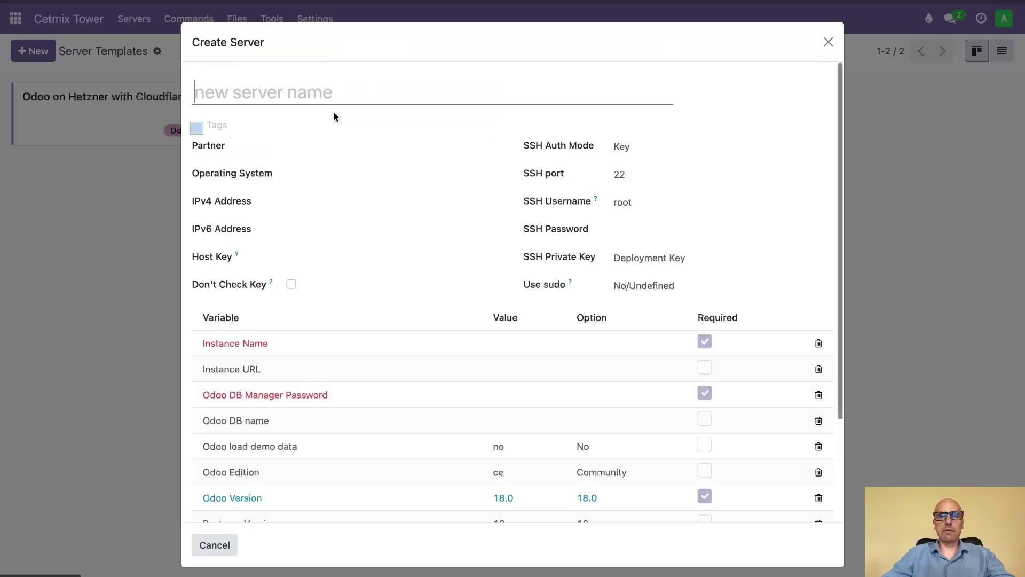
text(D)
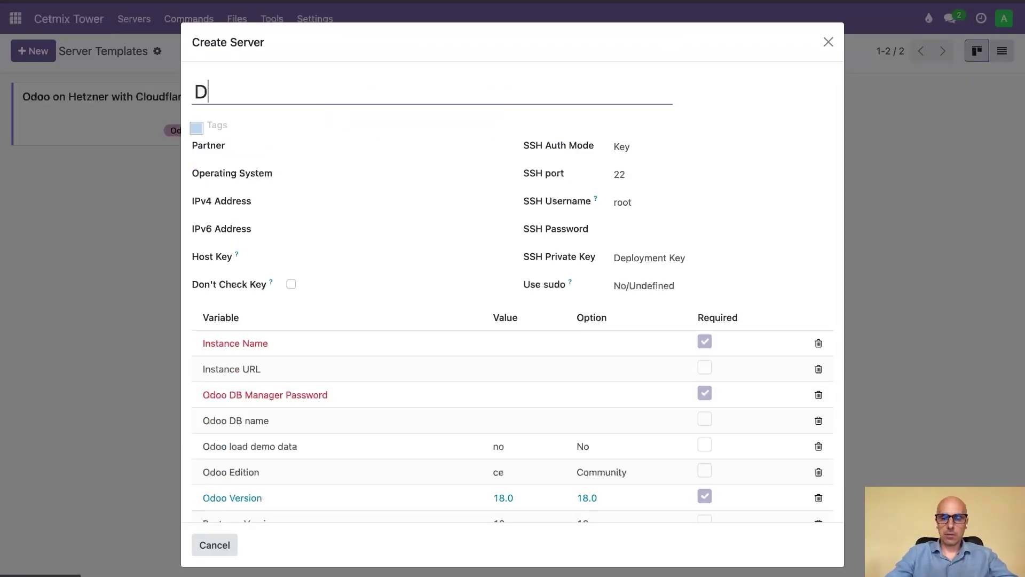
text(emo with )
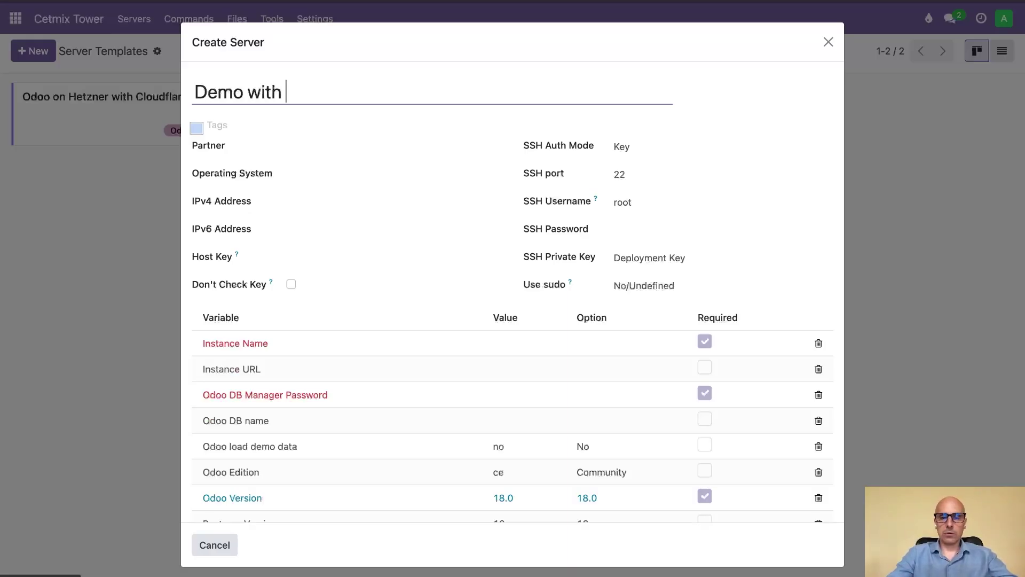
text(URL)
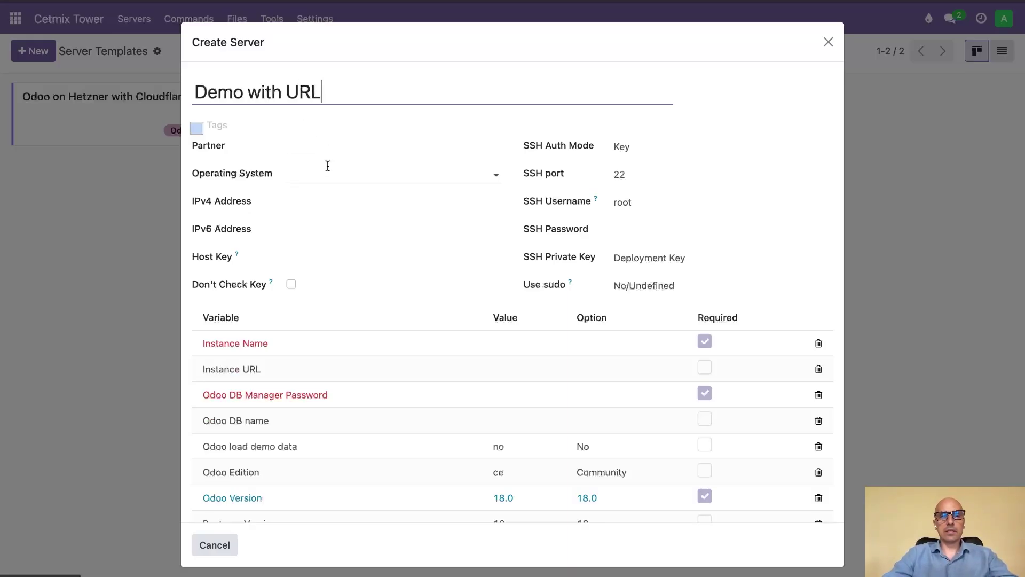
click(315, 204)
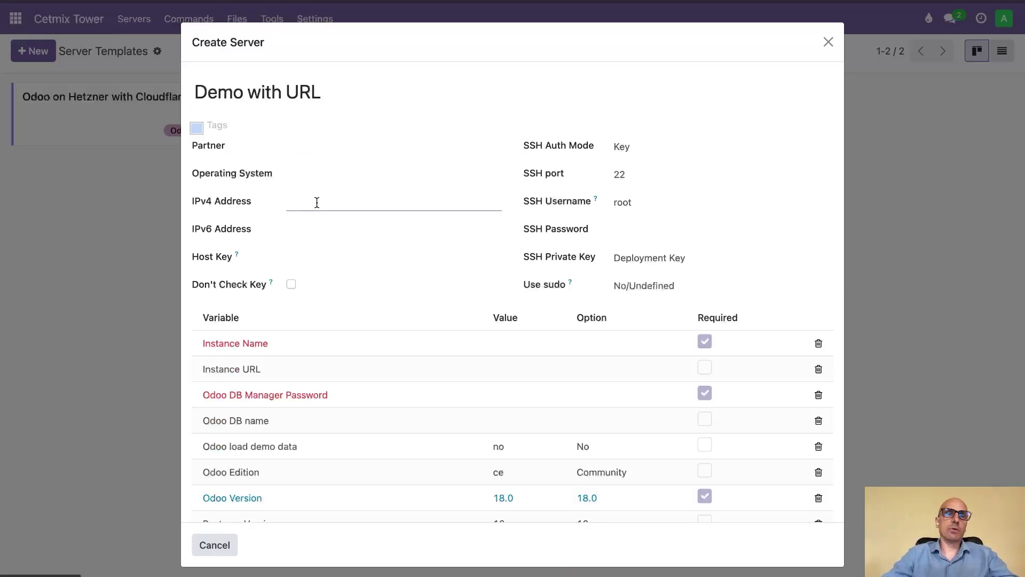
text(letsdemotowervideo.cetmix.com)
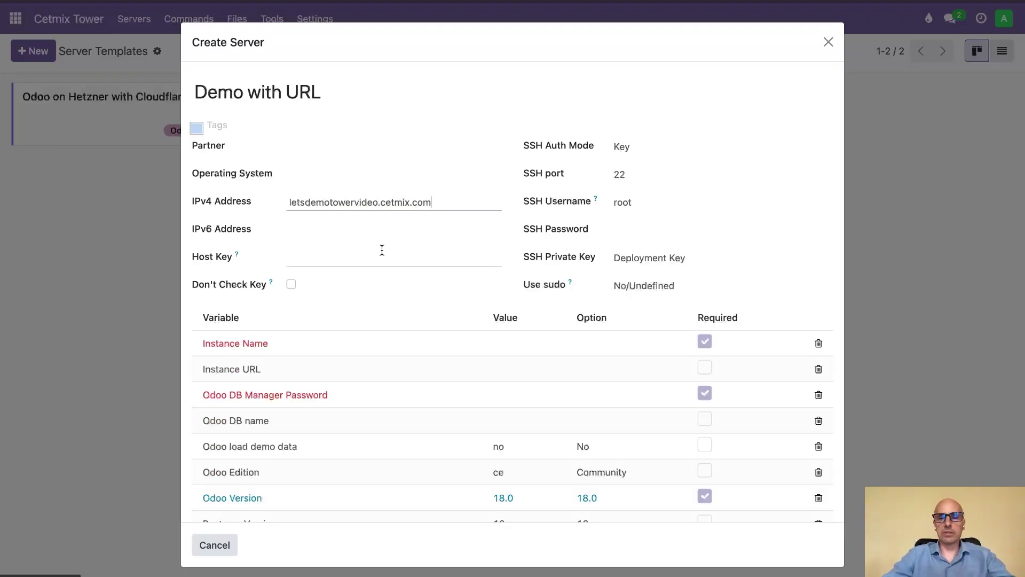
- Fill the variables: instance name, pasted instance URL, DB manager password, and Tower Docker Network
click(514, 349)
click(514, 346)
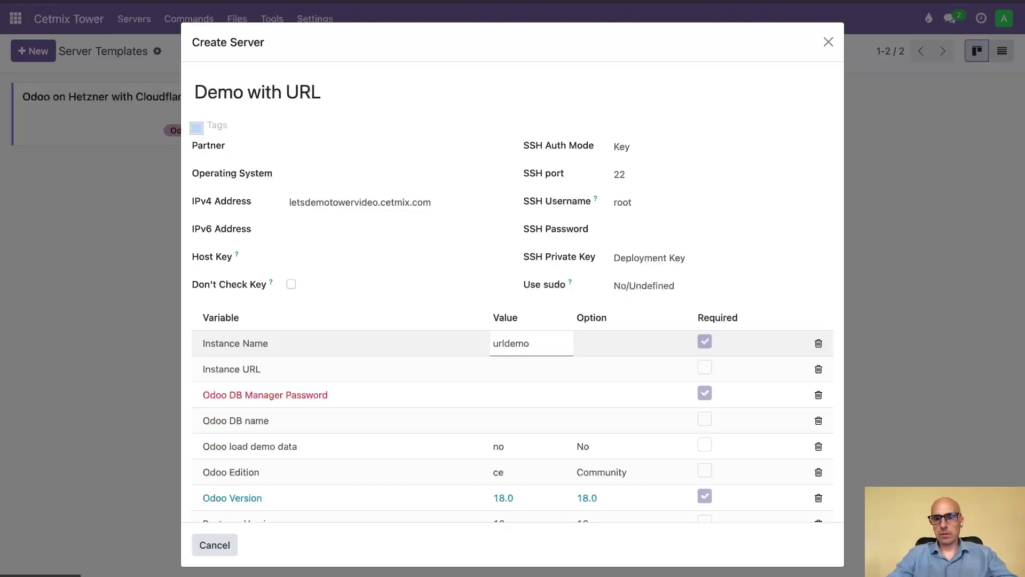
click(528, 374)
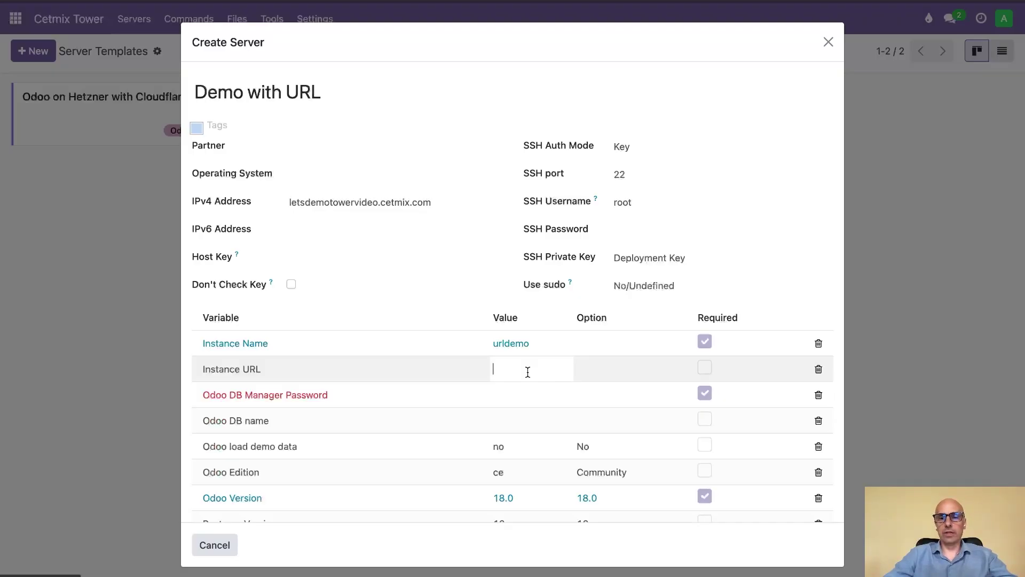
text(letsdemotowervideo.cetmix.com)
key(Home)
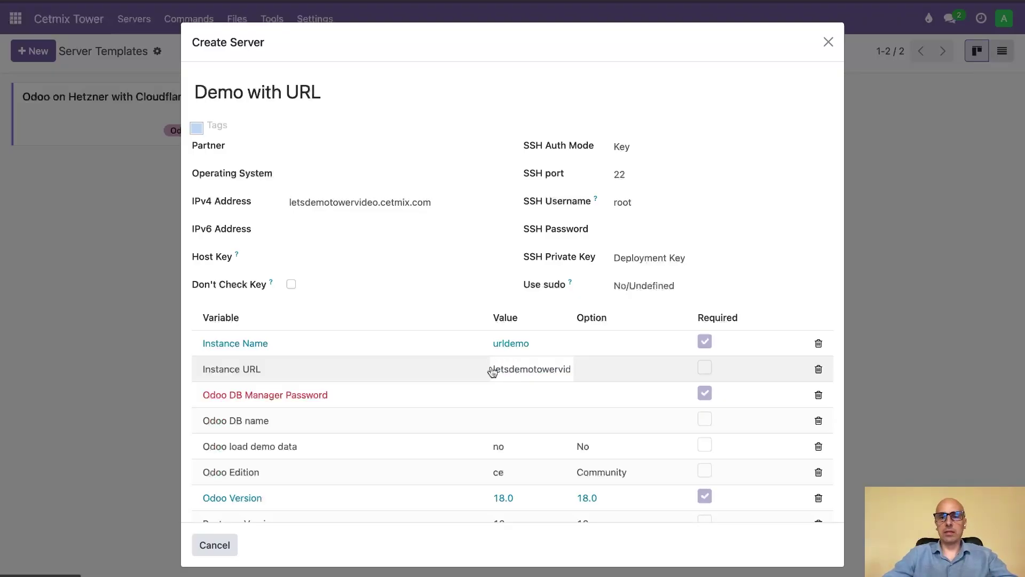
click(499, 393)
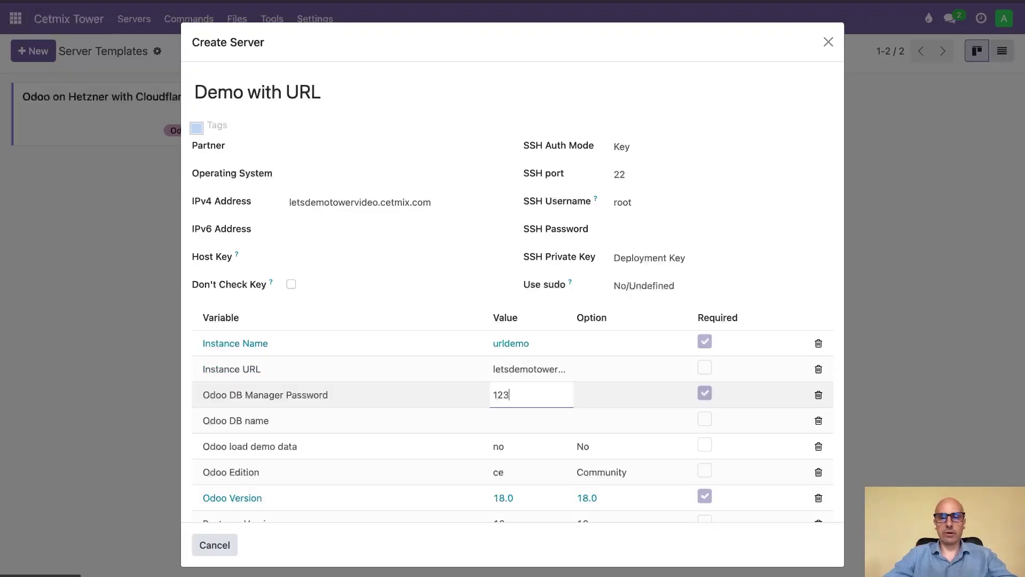
text(123)
scroll(532, 411, down, 3)
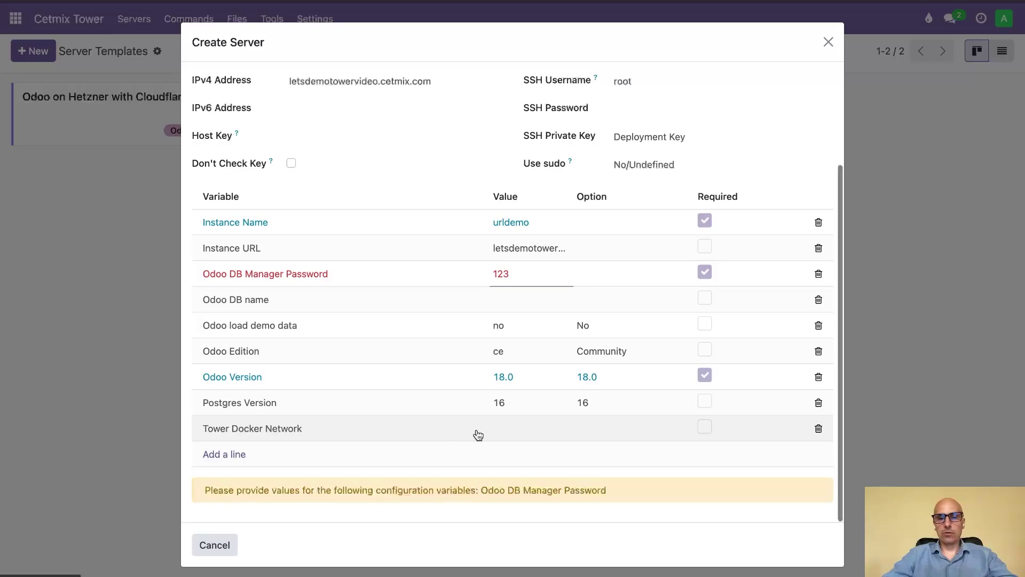
click(517, 427)
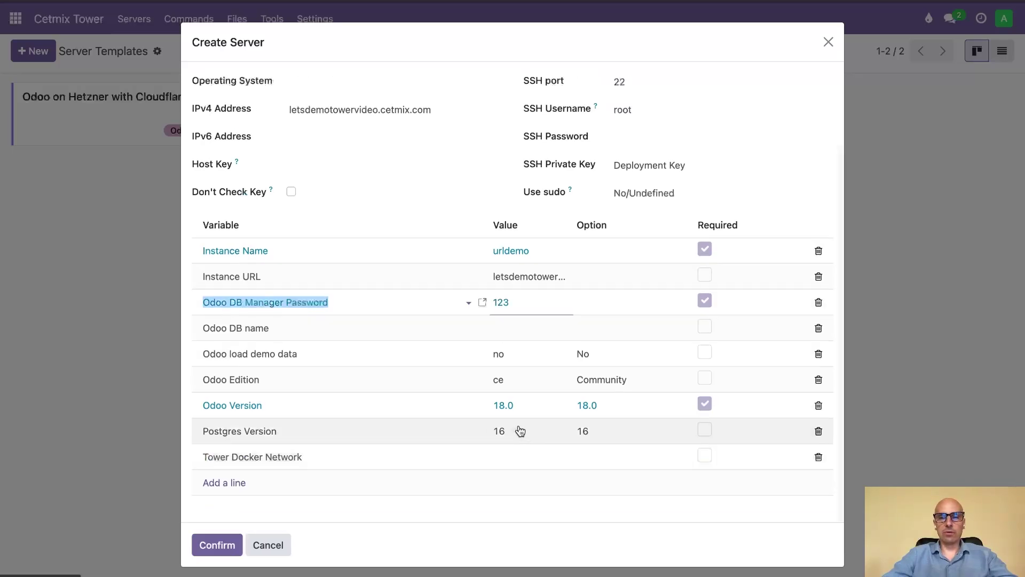
click(500, 462)
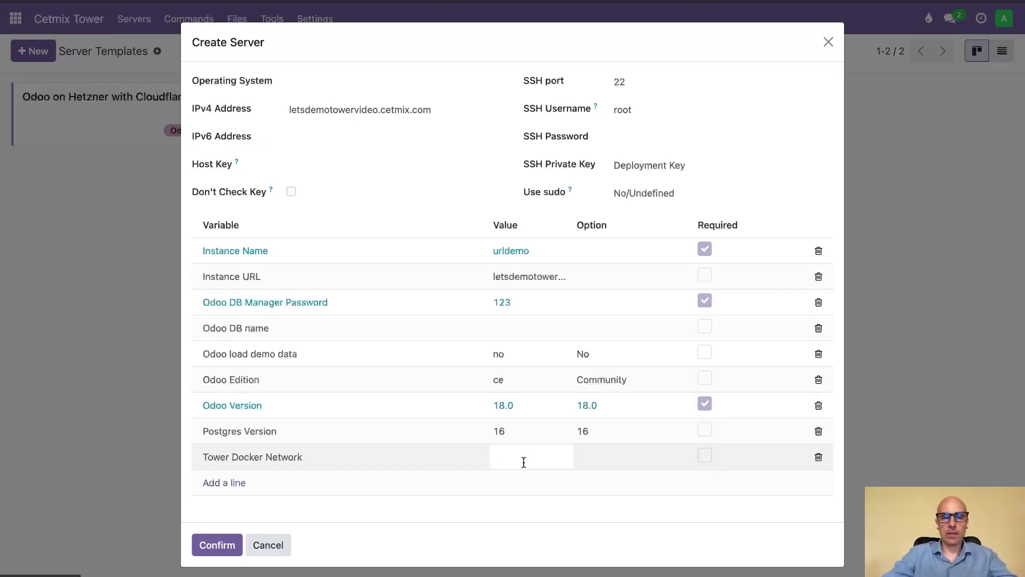
text(tower)
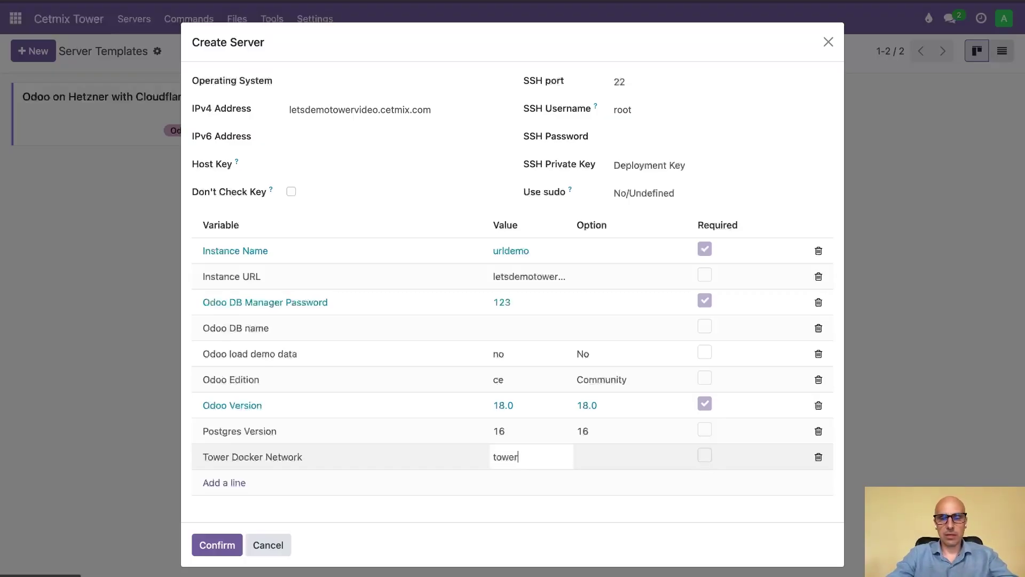
- Choose Enterprise edition and Odoo version 17.0, then submit the server for creation
click(668, 378)
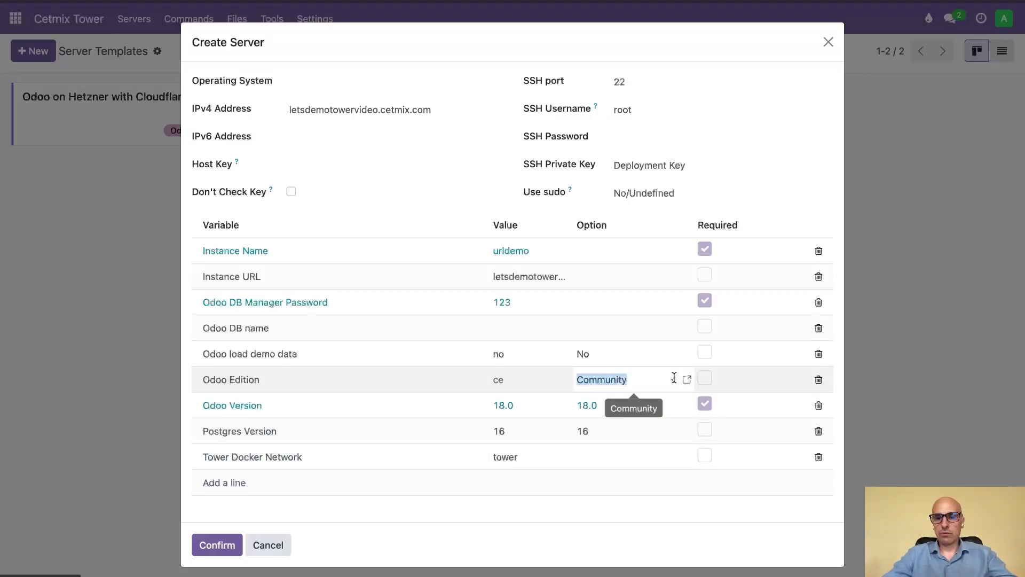
click(673, 377)
click(622, 419)
click(609, 411)
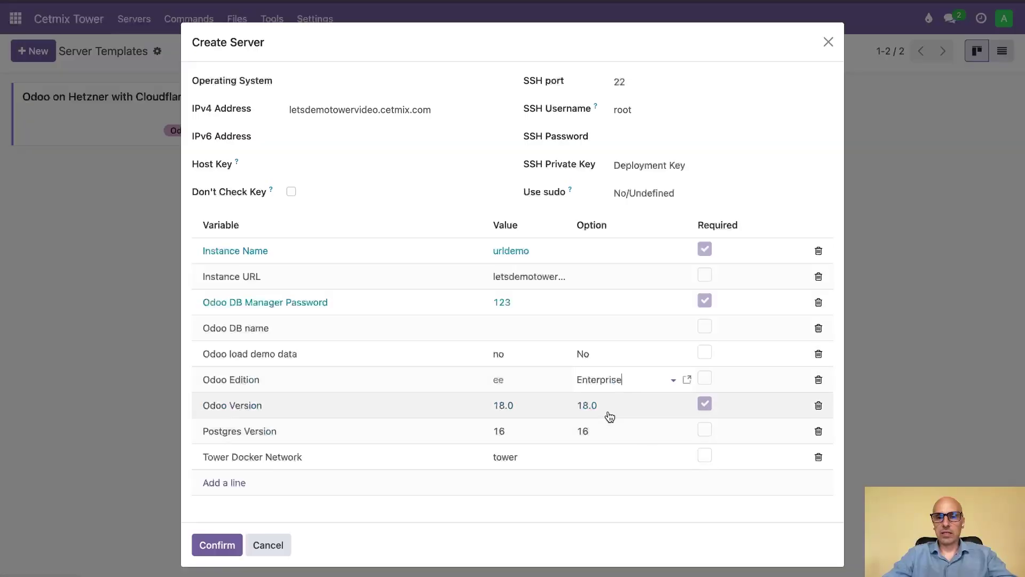
click(606, 410)
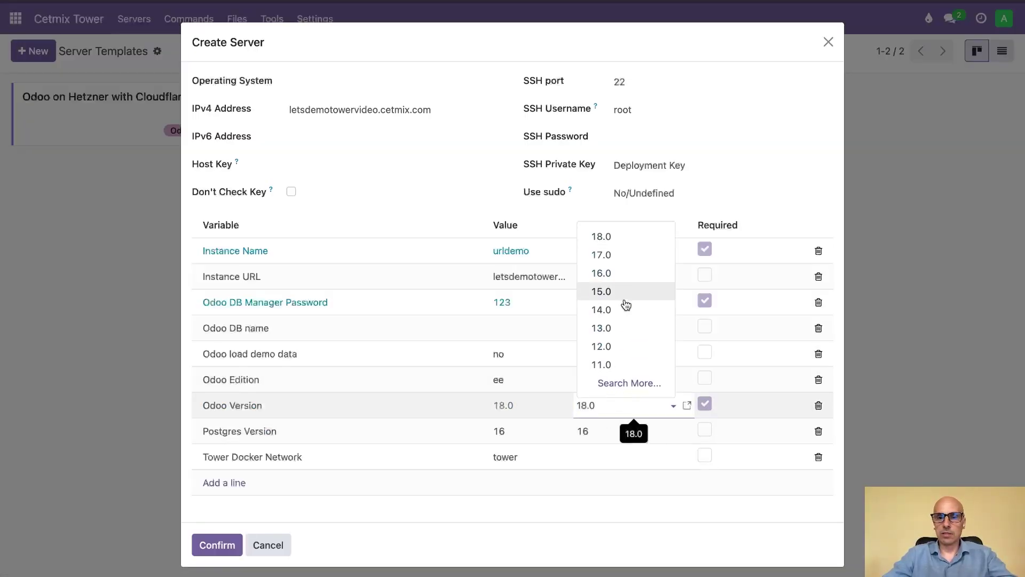
click(614, 255)
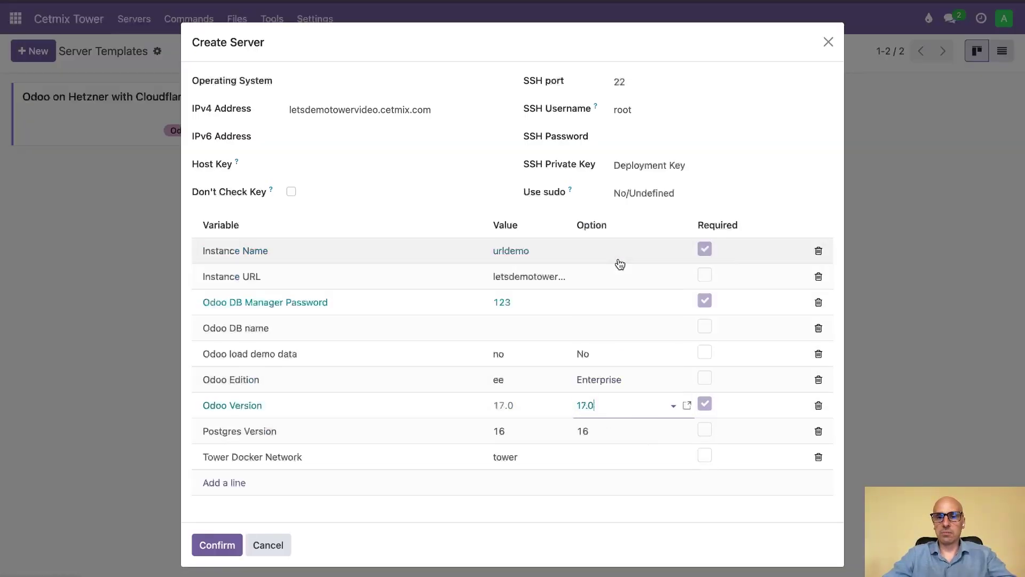
scroll(392, 191, up, 3)
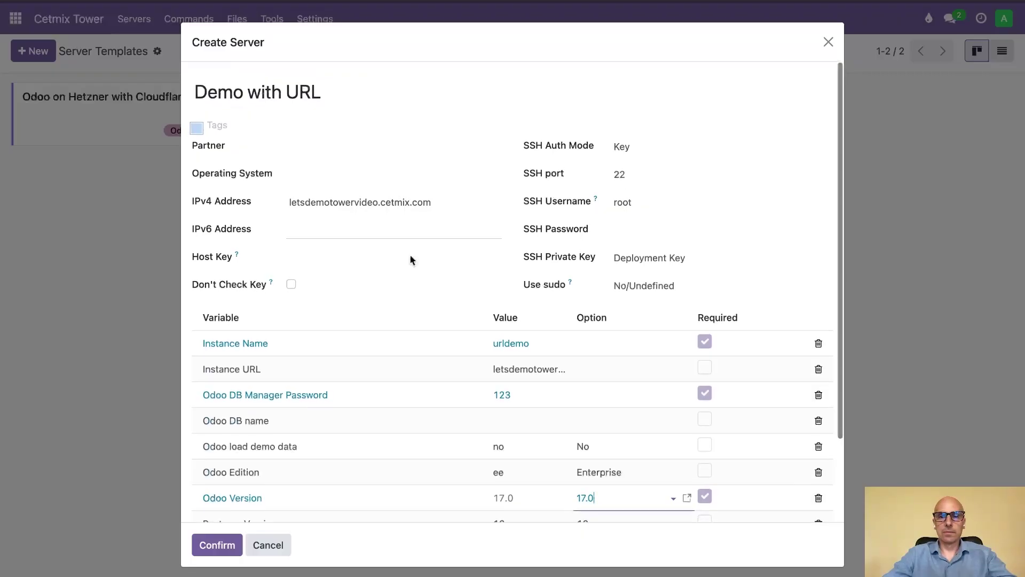
scroll(369, 315, down, 4)
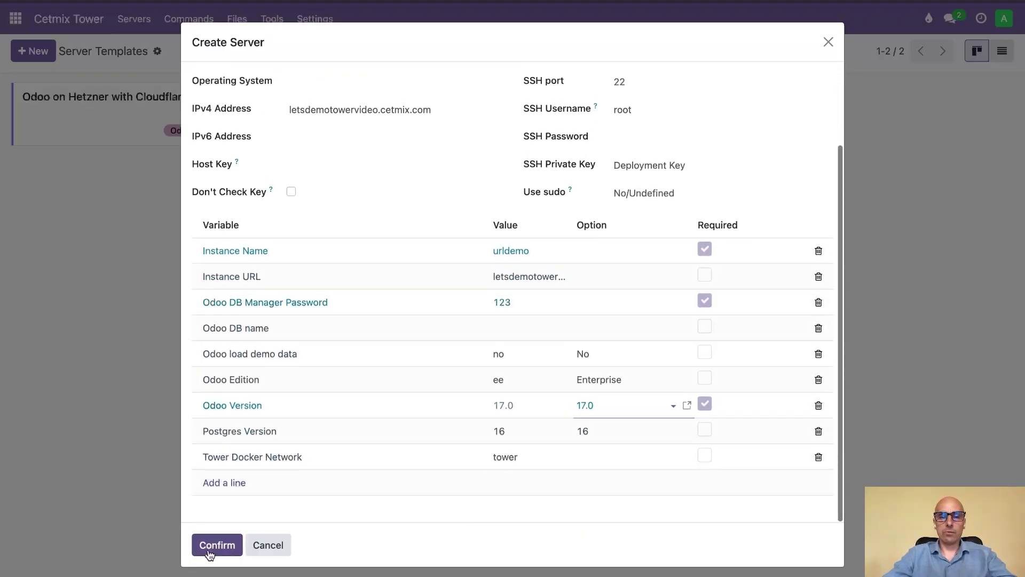
click(213, 543)
- Confirm creating the Demo with URL server and inspect its running flight plan log
click(315, 337)
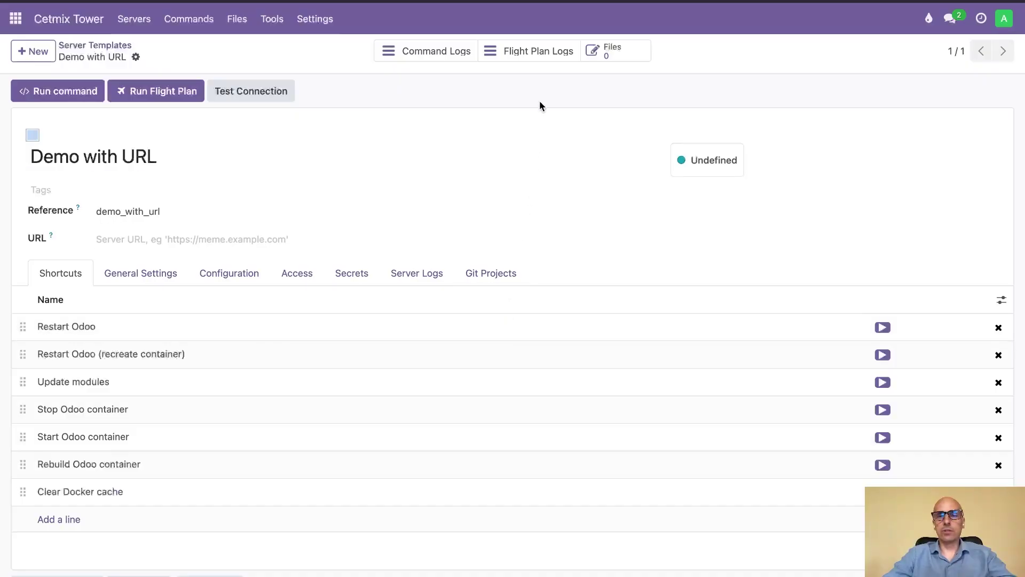
click(540, 53)
click(493, 116)
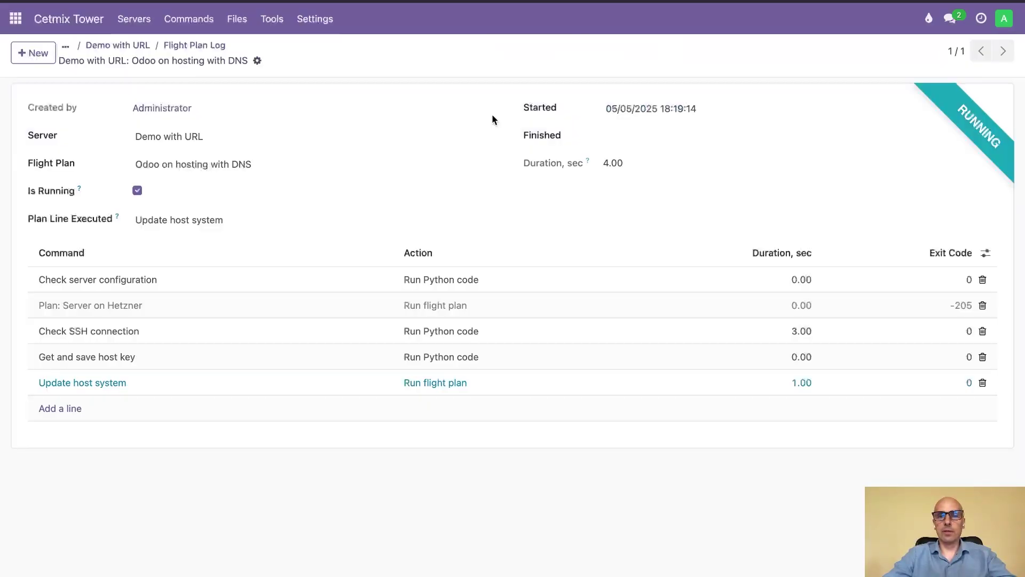
click(210, 45)
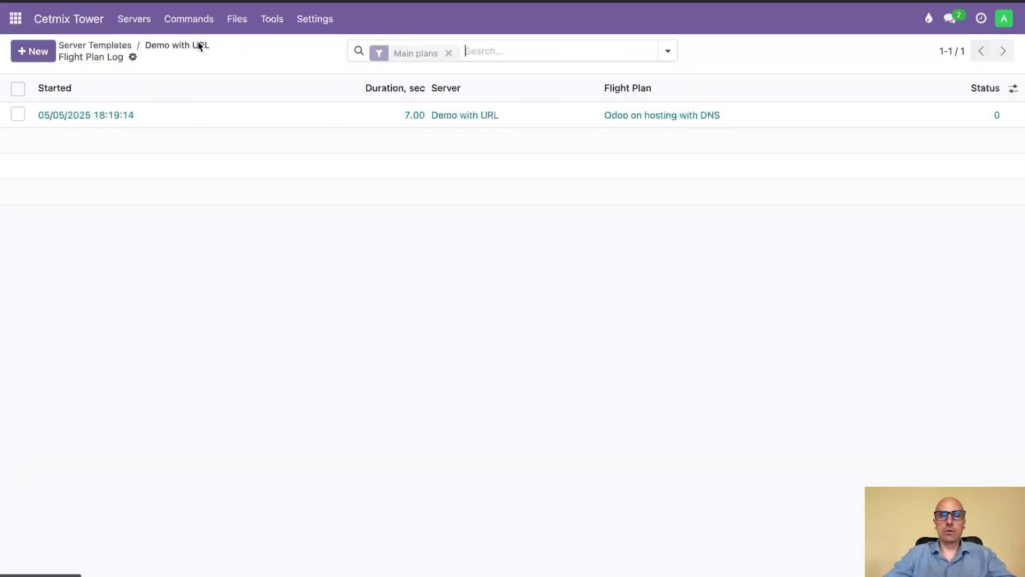
click(131, 44)
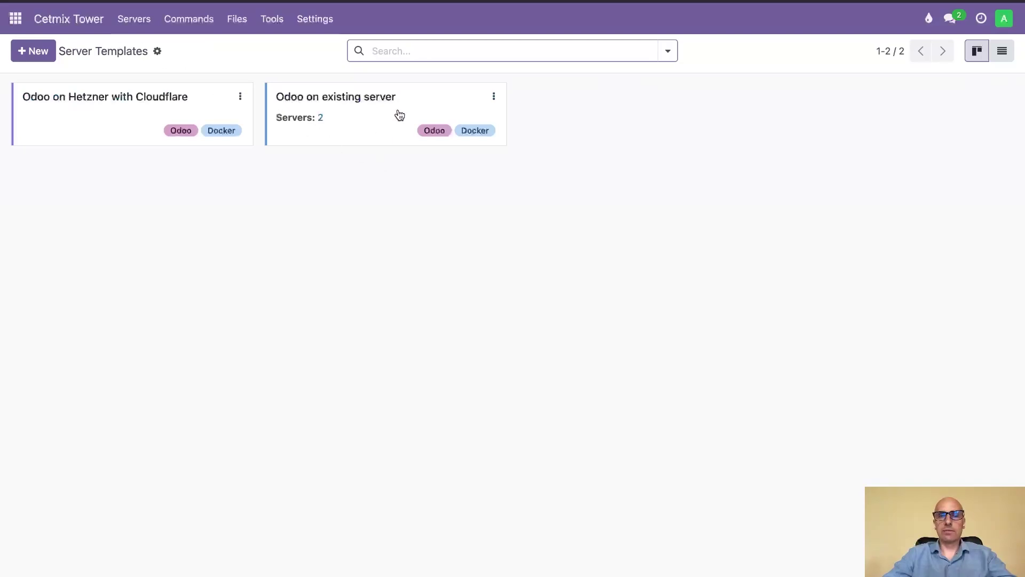
- Open Demo with URL from the Servers list, then return to the Servers list
click(138, 22)
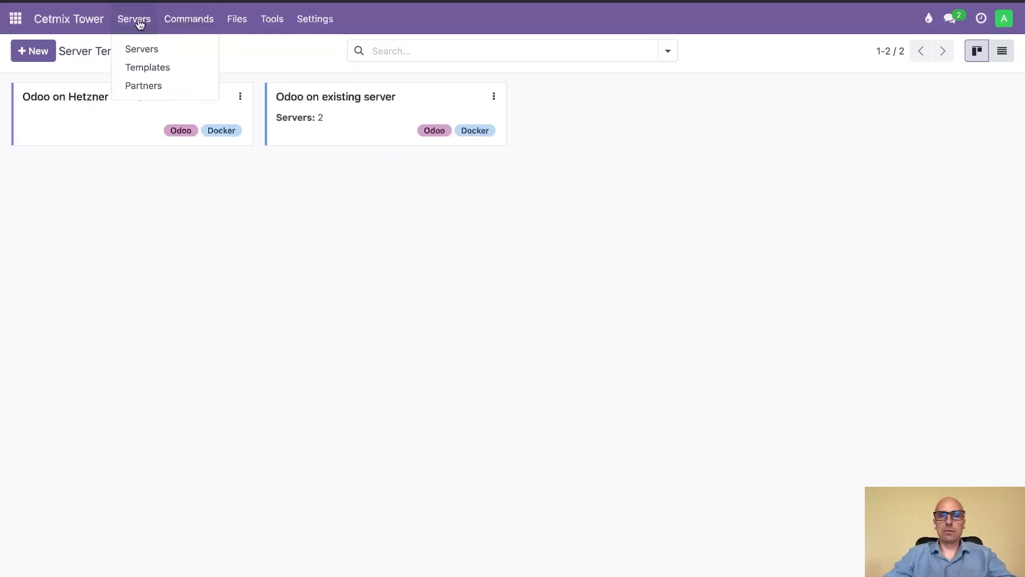
click(153, 49)
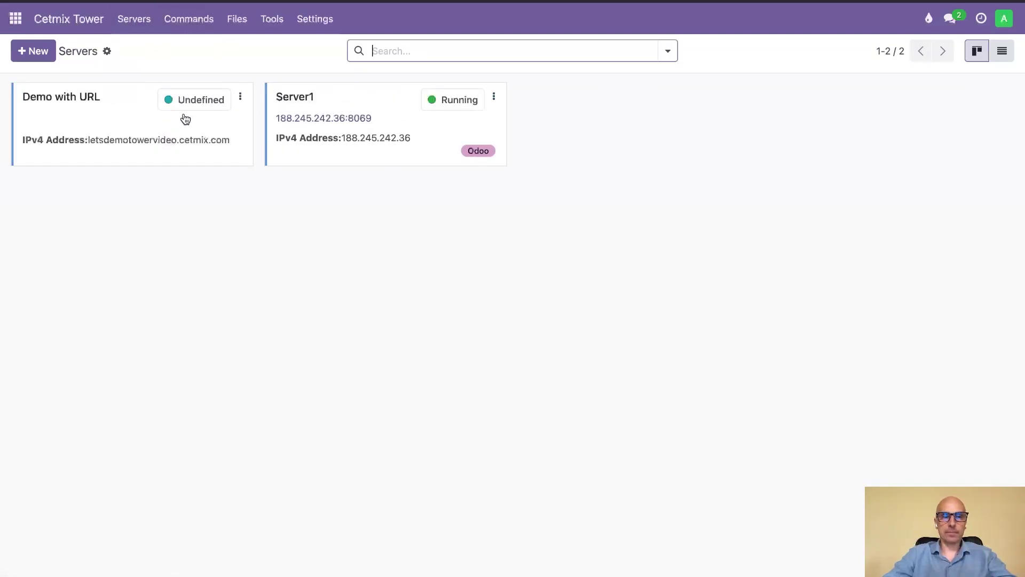
click(162, 119)
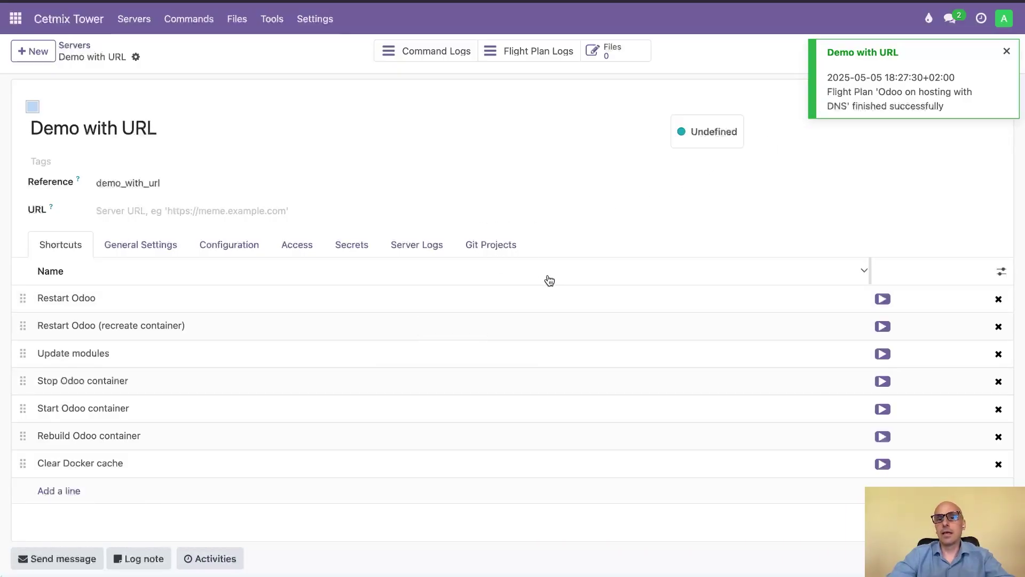
click(138, 19)
click(142, 50)
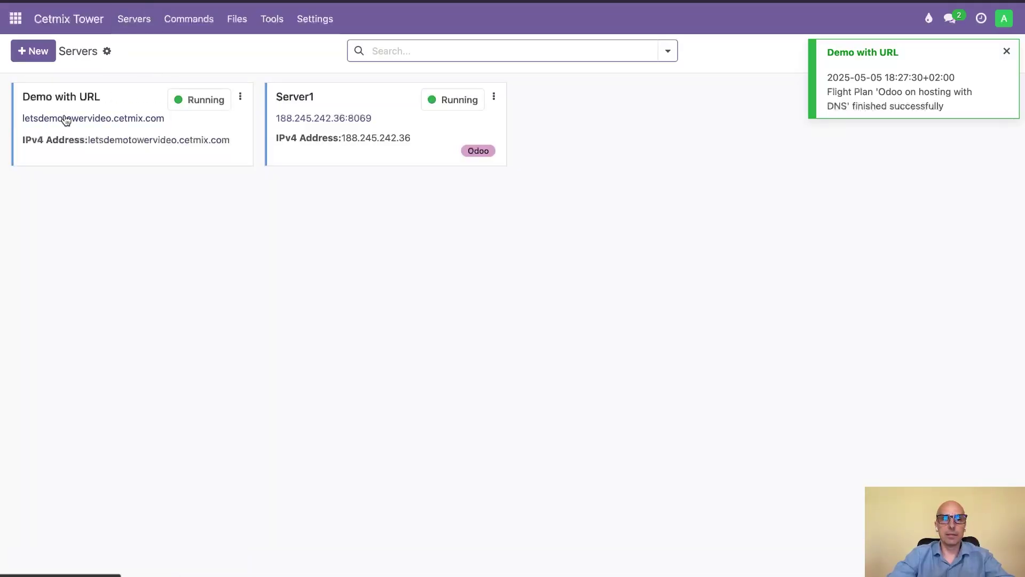
- Create the demo1 database with the master password, administrator email and password
click(123, 119)
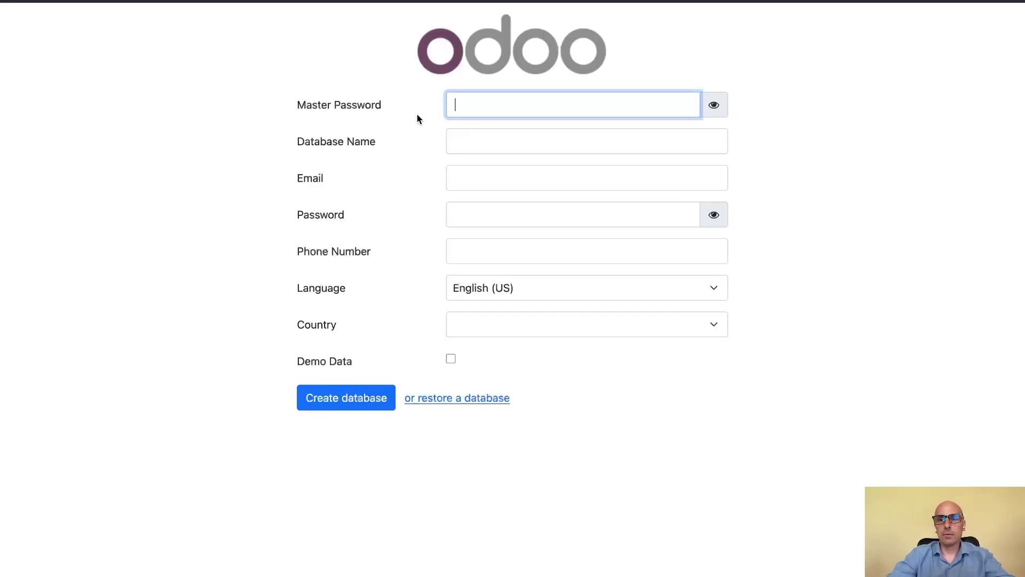
click(494, 111)
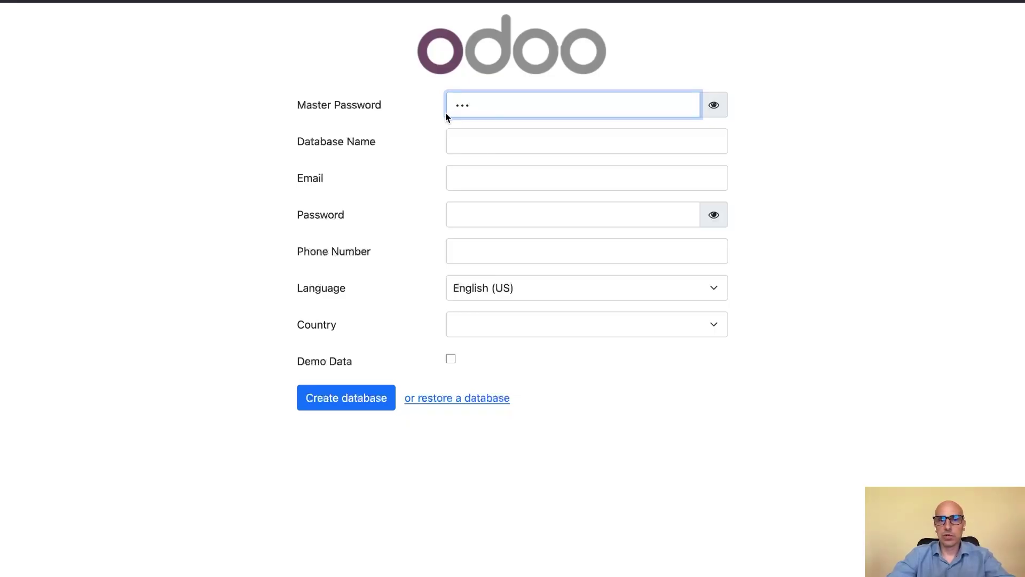
click(478, 142)
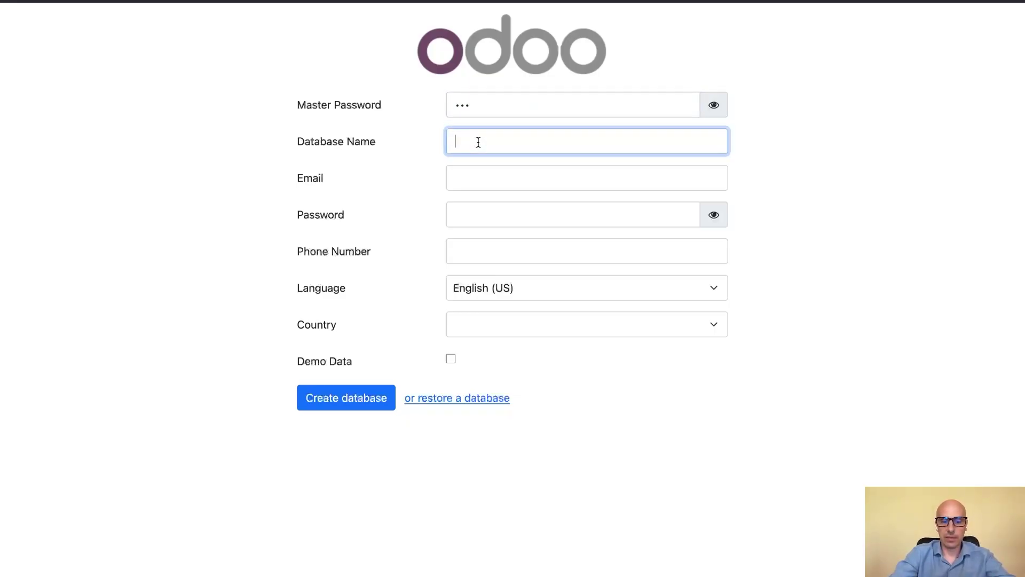
text(demo1)
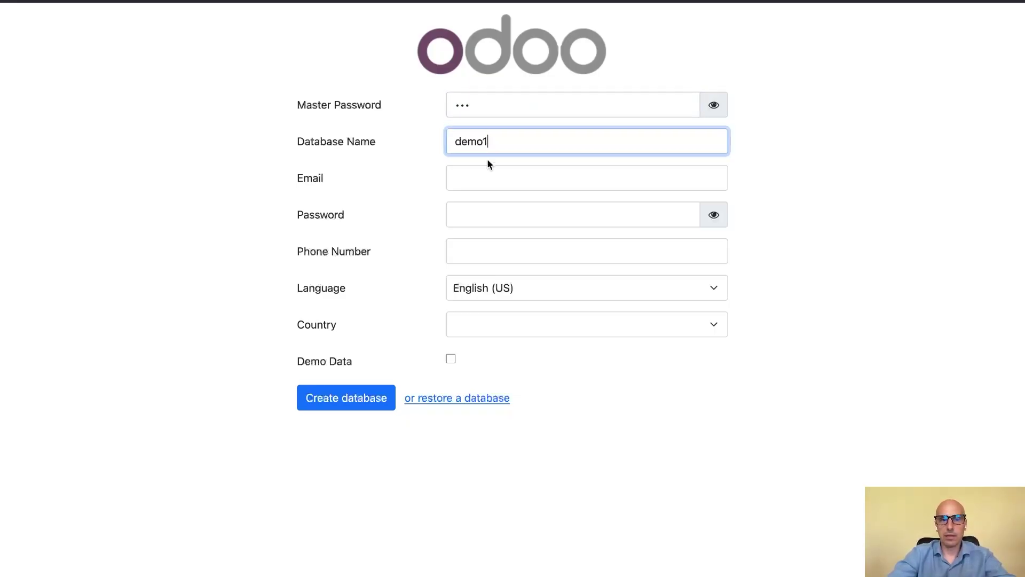
click(513, 175)
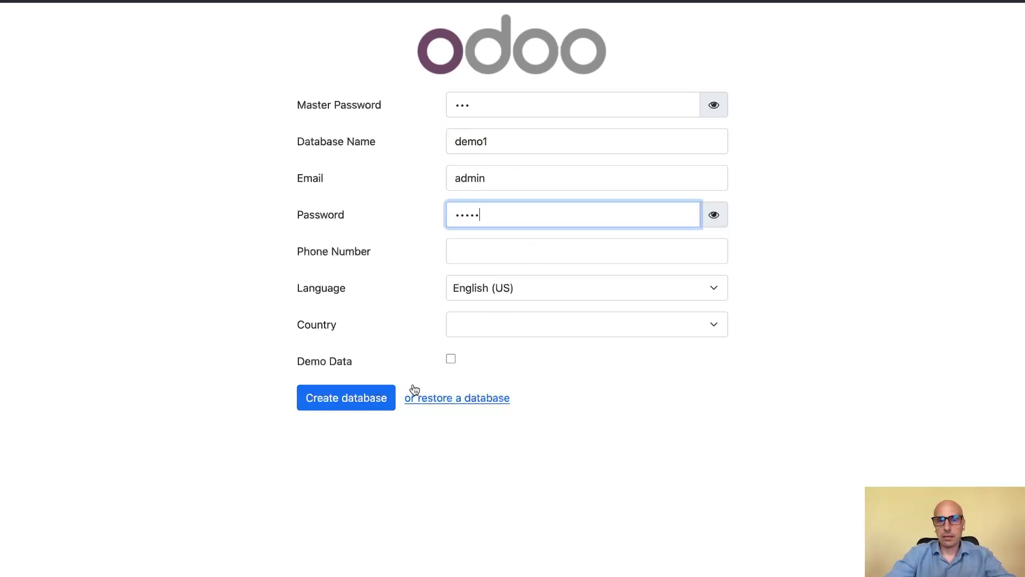
click(356, 399)
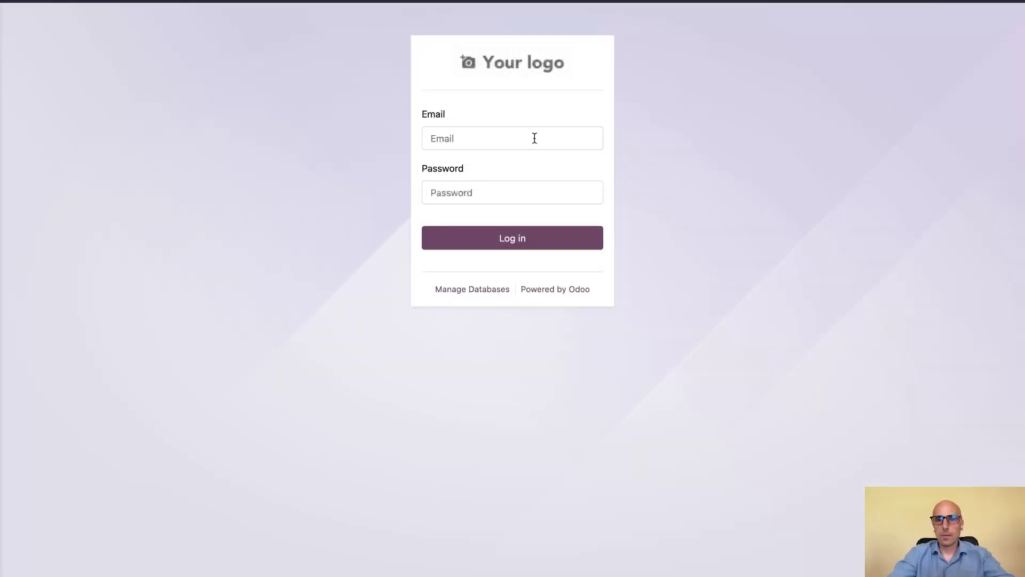
- Log into the new demo1 instance with the administrator login and password
click(534, 138)
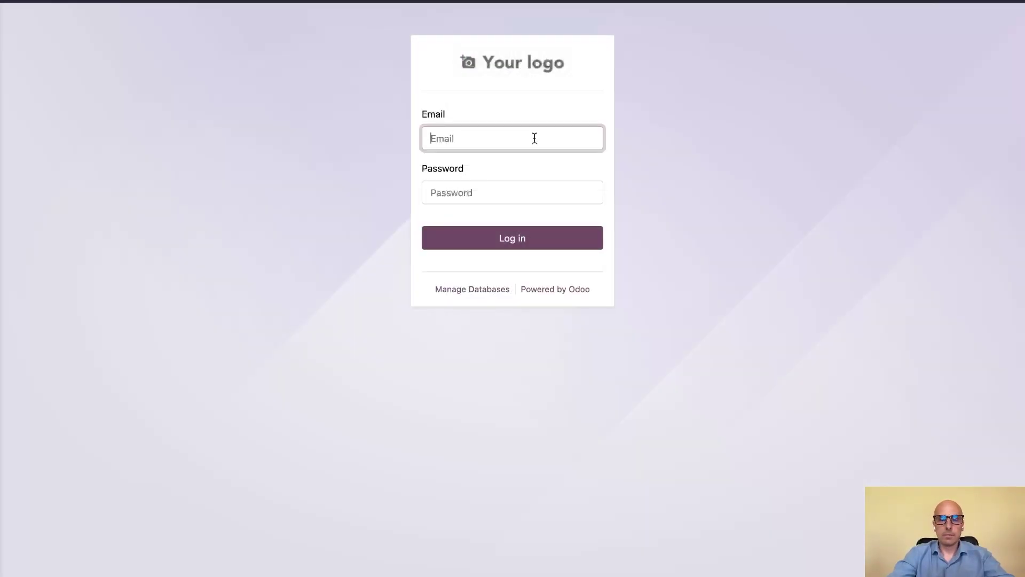
text(admin)
key(Tab)
text(admin)
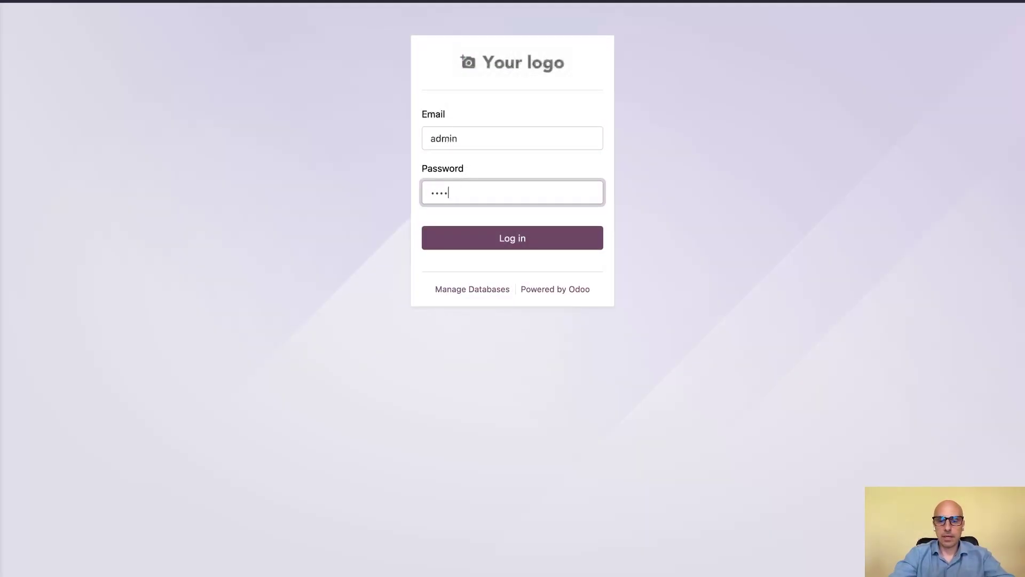
key(Return)
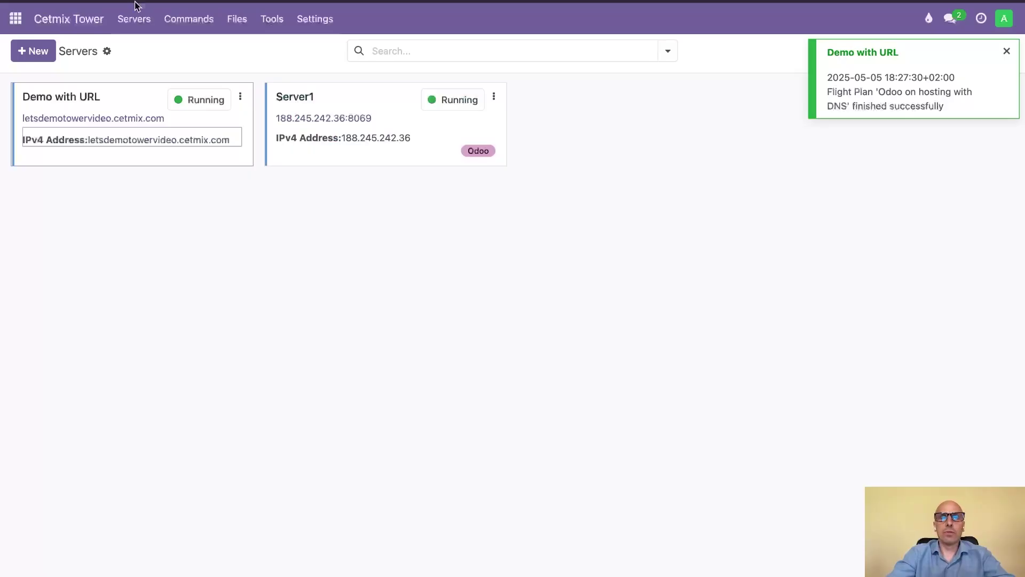
- Open the Demo with URL server's Nginx log from Server Logs, then return to the server record
click(142, 92)
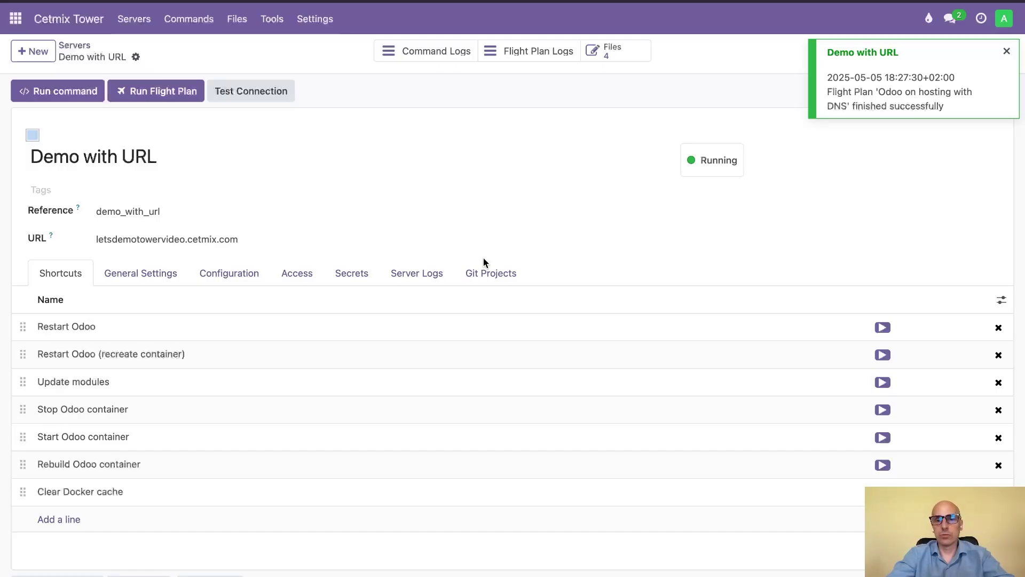
click(406, 271)
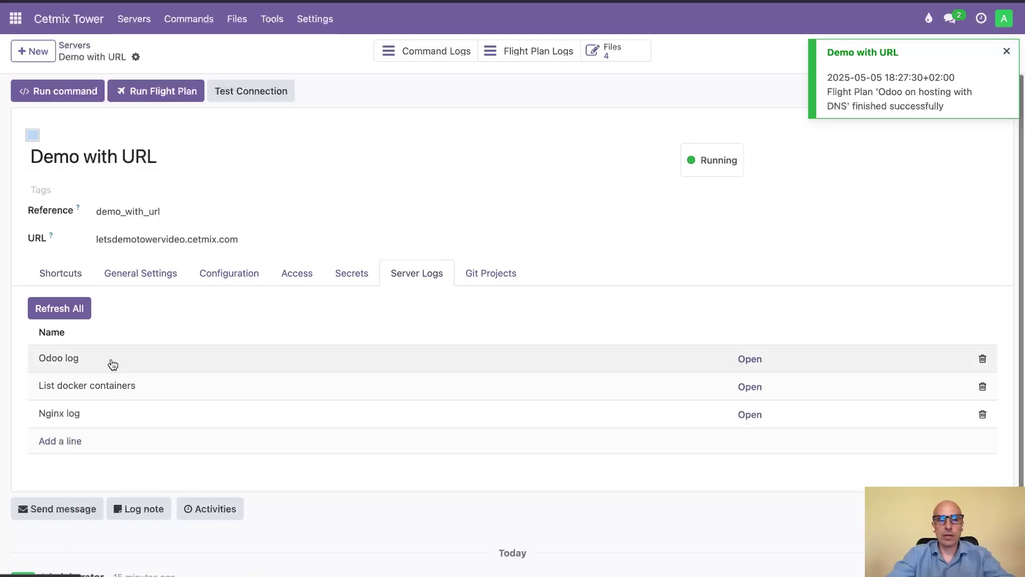
click(750, 416)
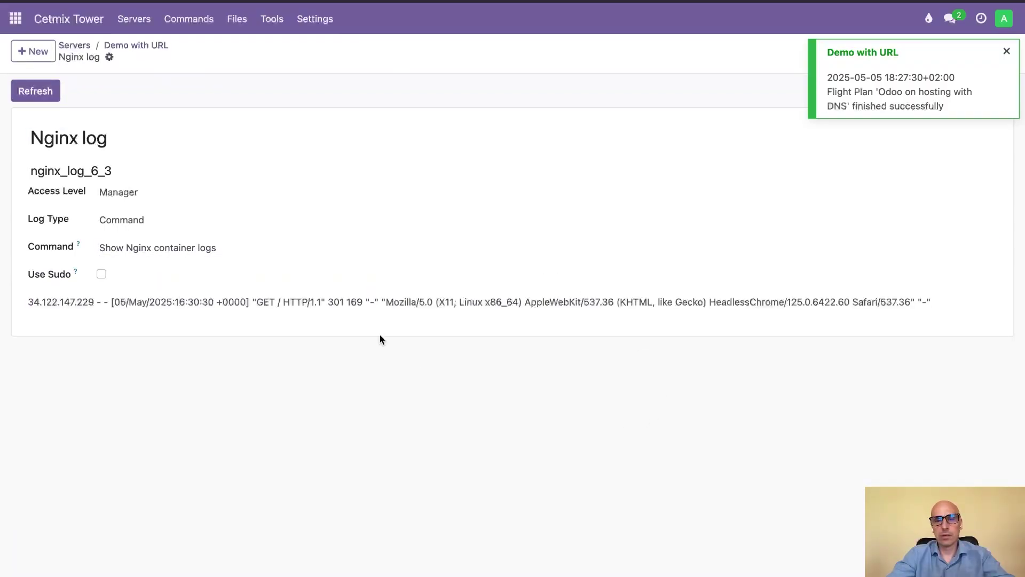
click(143, 48)
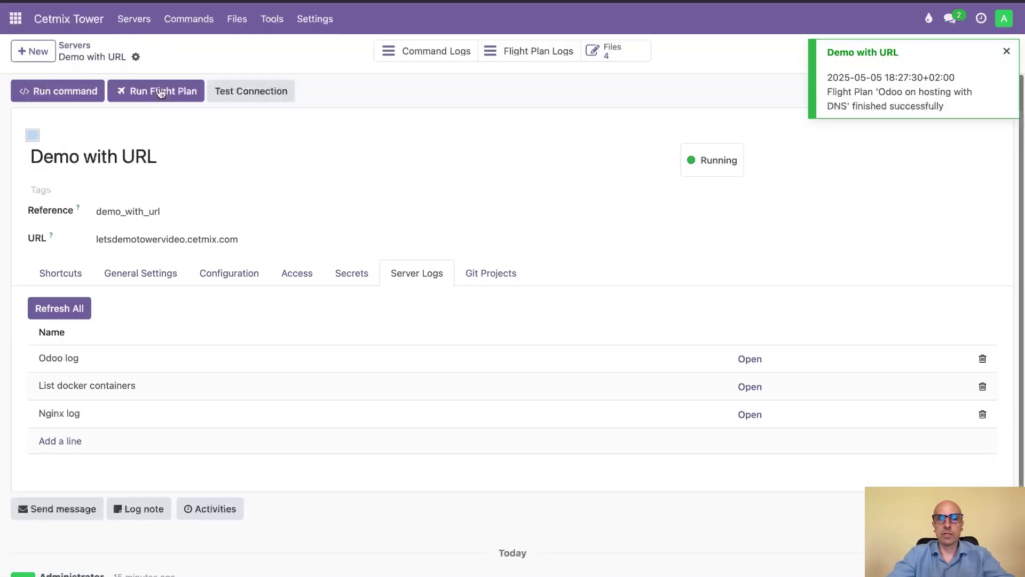
- Open the Odoo log and scroll through the Odoo 17.0 startup and demo1 creation entries
click(747, 358)
scroll(432, 317, down, 5)
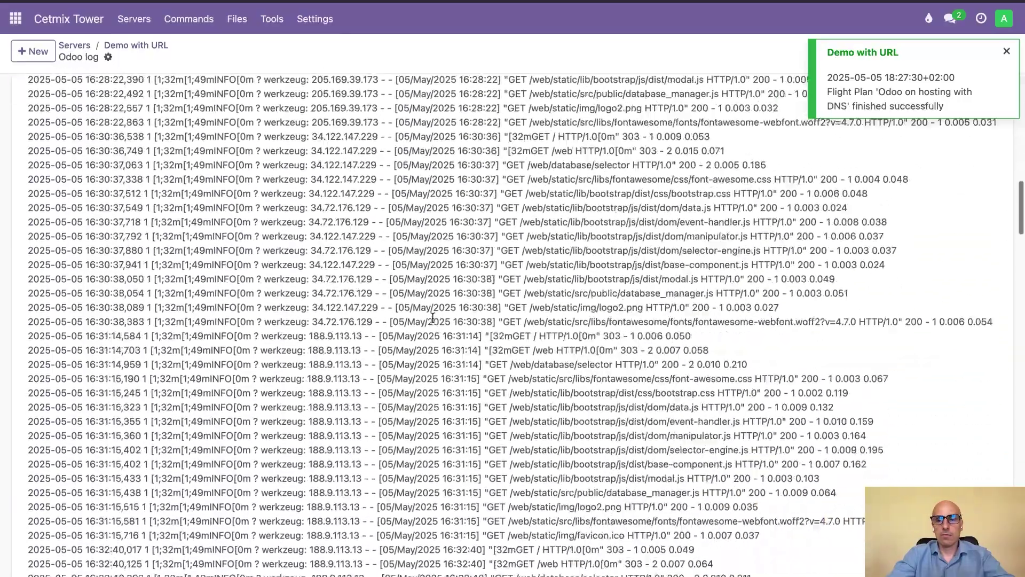
scroll(432, 318, down, 15)
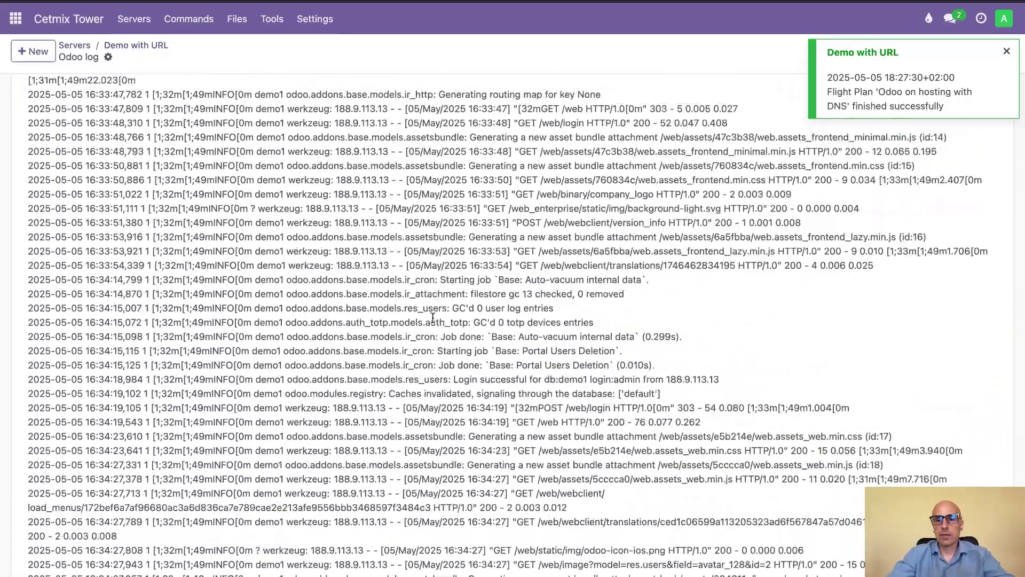
scroll(432, 318, up, 10)
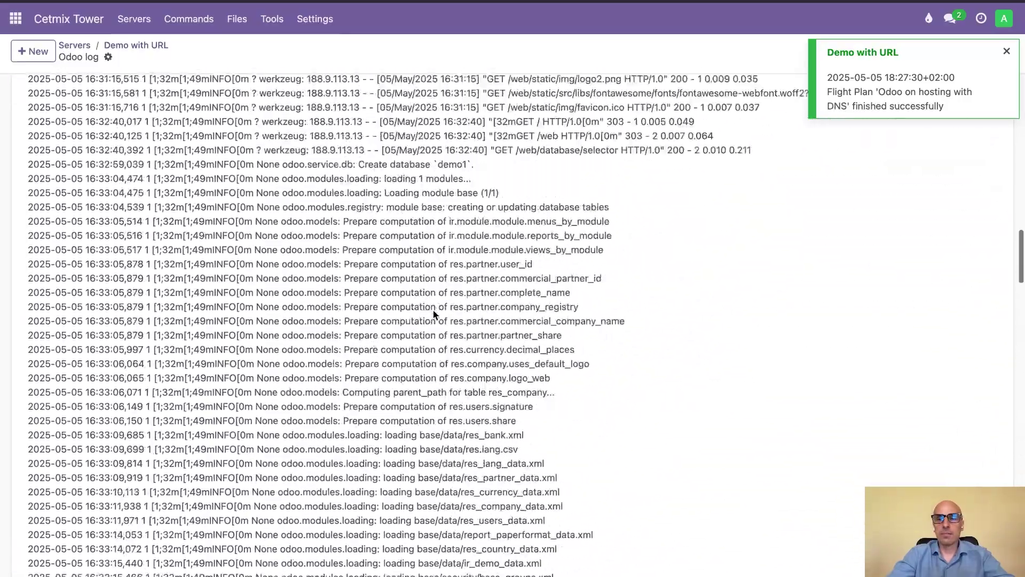
scroll(434, 315, up, 10)
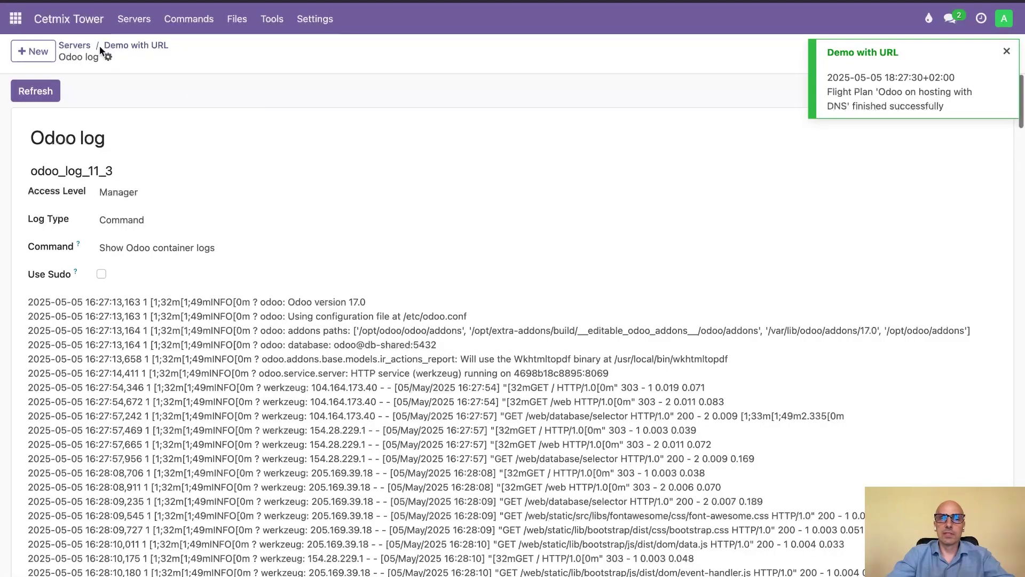